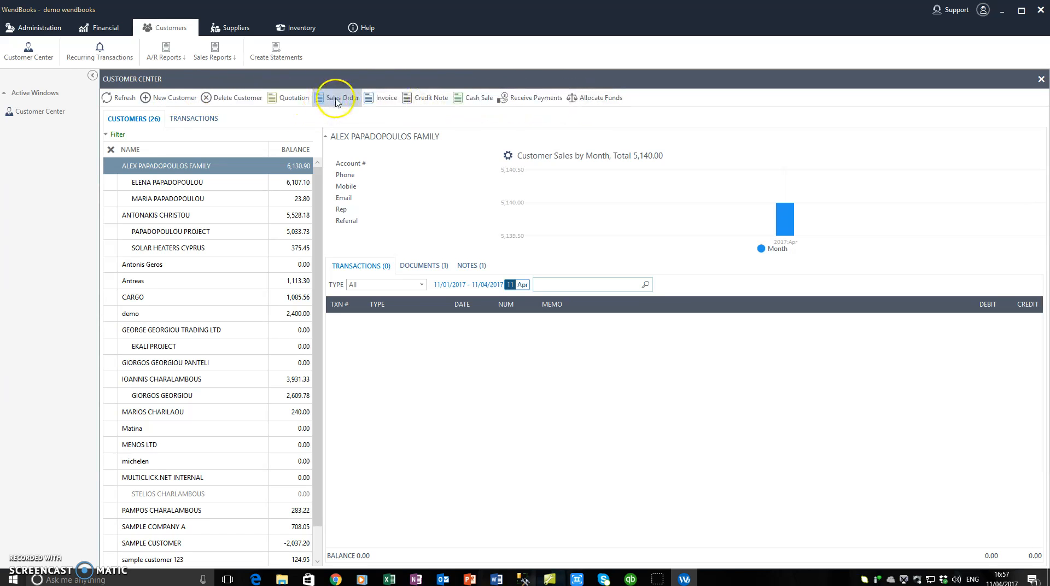
# Step: Start a new invoice and open its Customer Name list
pyautogui.click(386, 100)
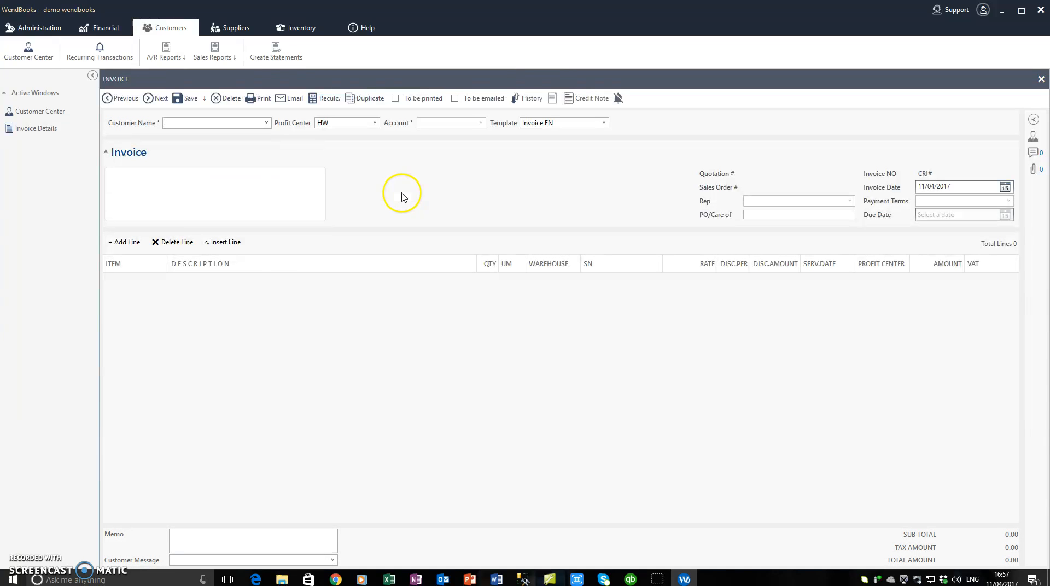
pyautogui.click(266, 122)
pyautogui.click(268, 123)
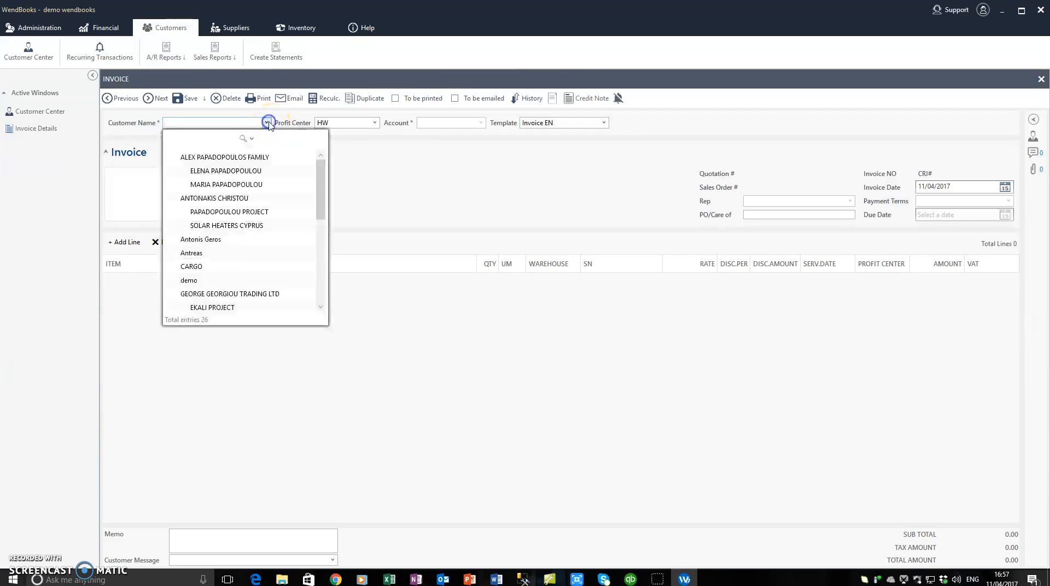
pyautogui.moveTo(323, 173)
pyautogui.mouseDown()
pyautogui.moveTo(319, 235)
pyautogui.moveTo(319, 159)
pyautogui.mouseUp()
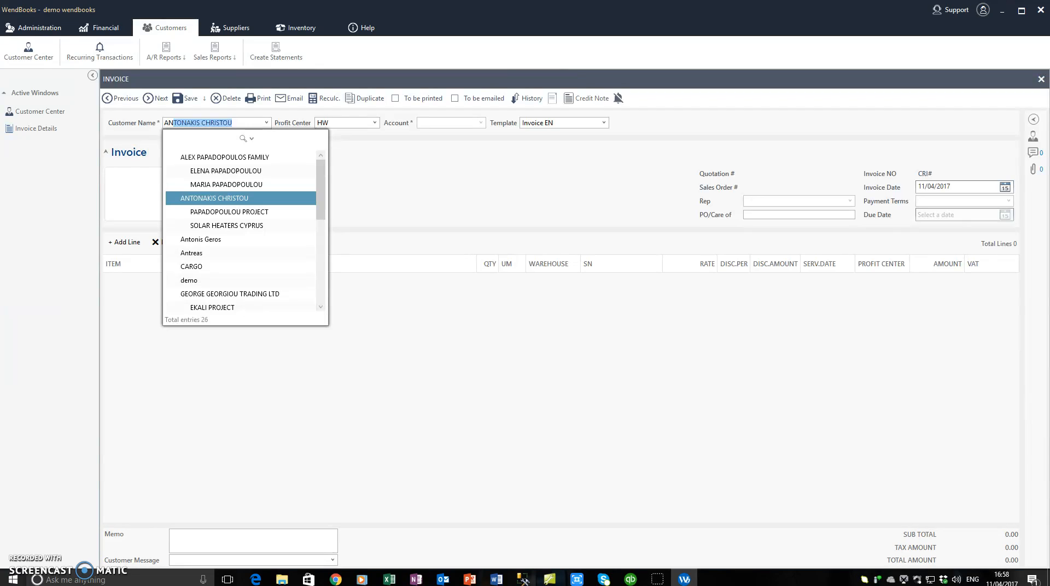
# Step: Search the customer list by surname, select the customer, then close the draft invoice
pyautogui.click(242, 139)
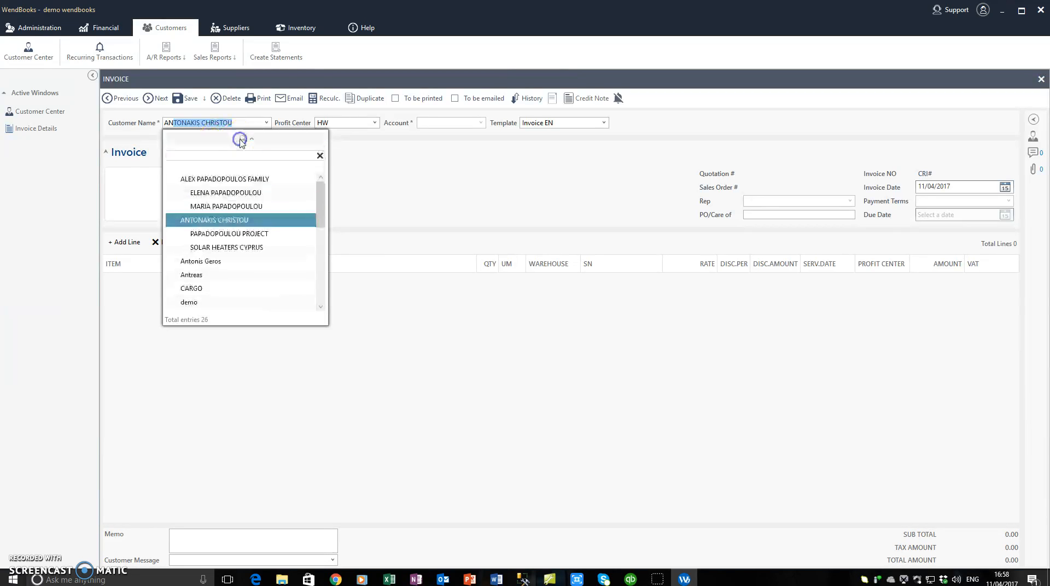
pyautogui.click(240, 157)
pyautogui.write('gero')
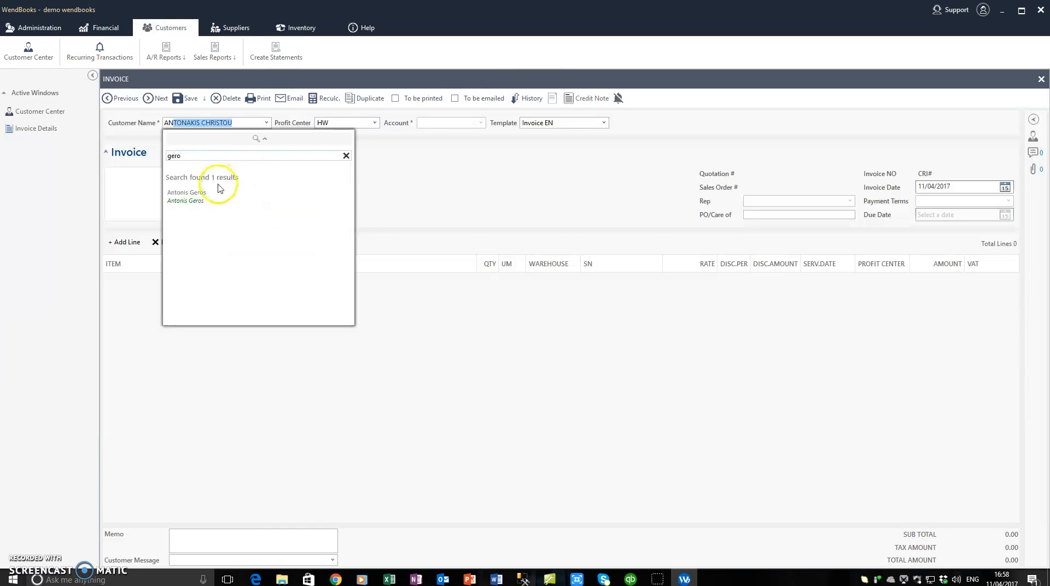
pyautogui.click(202, 198)
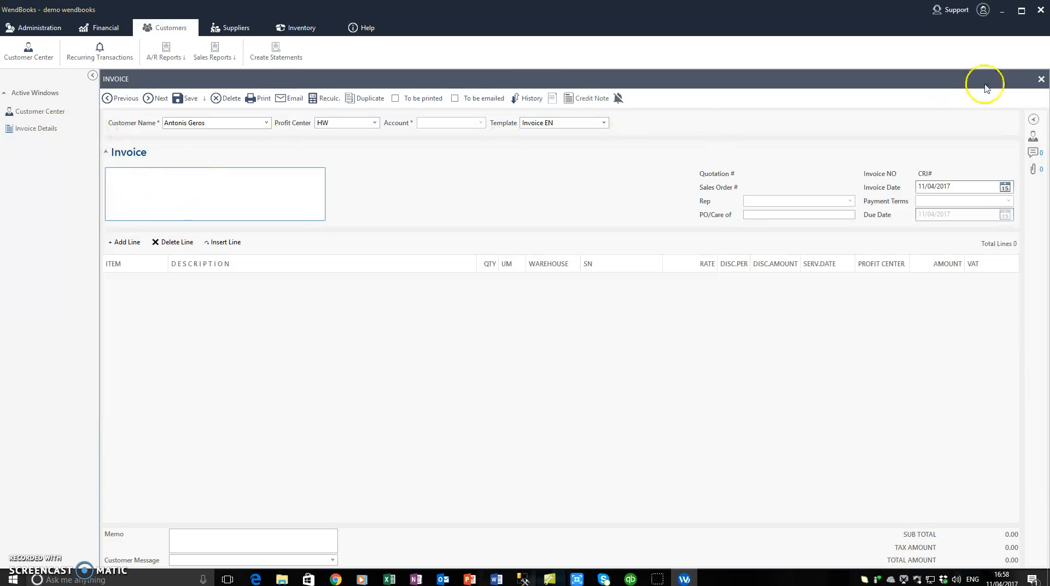
pyautogui.click(1041, 79)
# Step: Discard the draft invoice and open the invoice customer's details
pyautogui.click(535, 329)
pyautogui.click(148, 216)
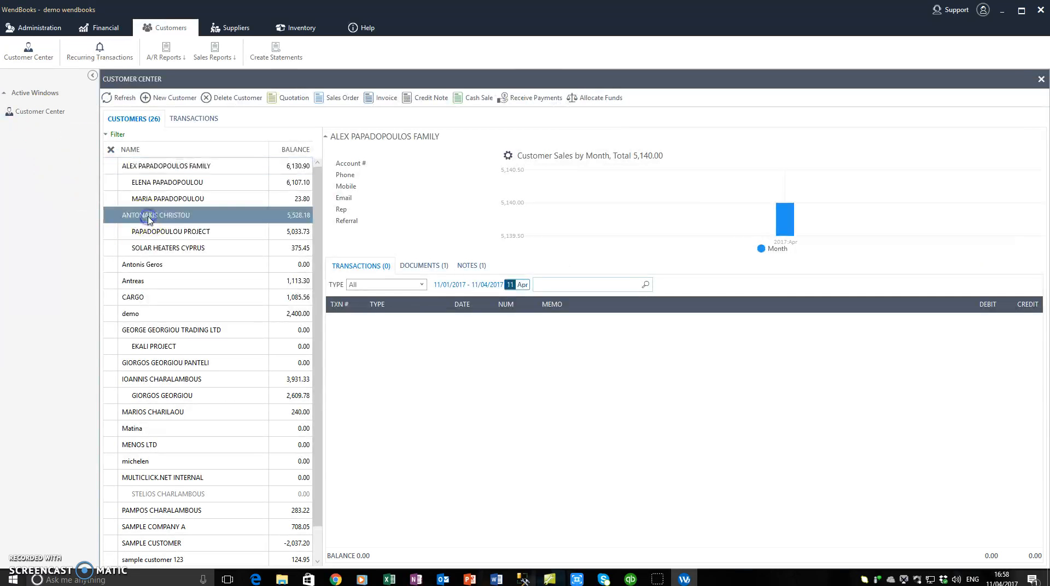
pyautogui.click(152, 265)
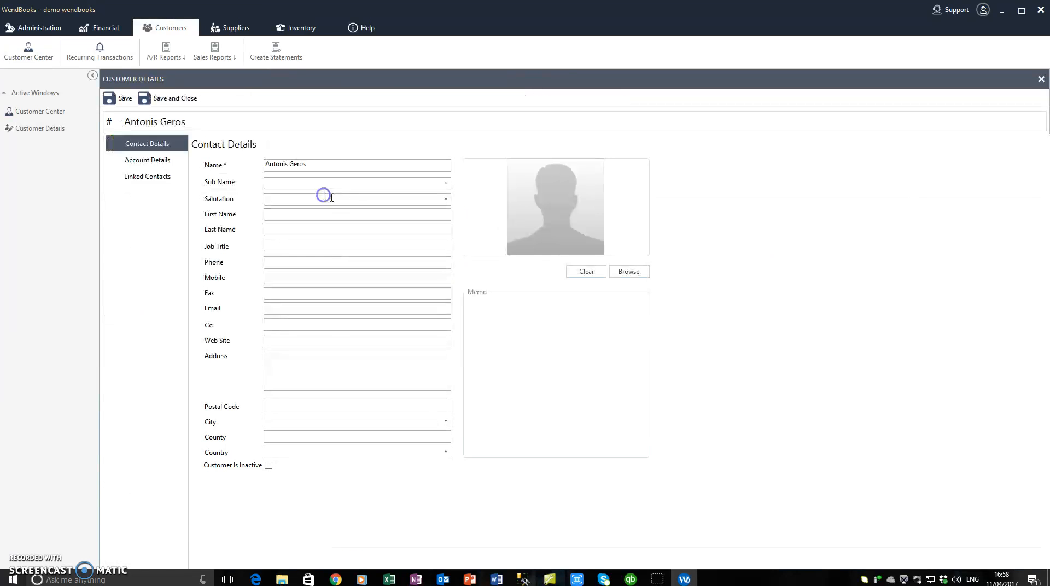
pyautogui.click(293, 356)
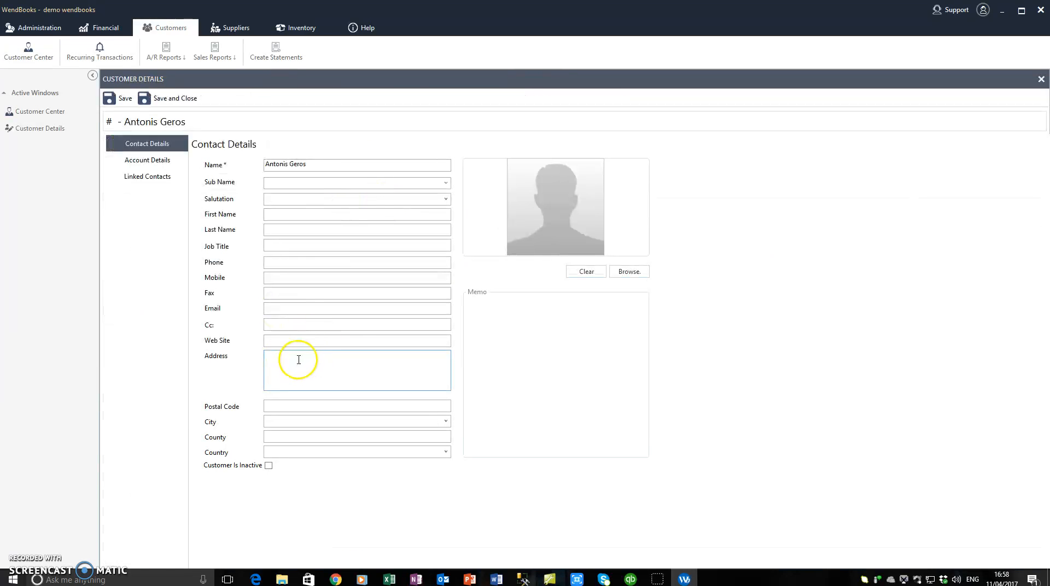
# Step: Fill the Address box with the customer's name, street and country, then save and close
pyautogui.click(224, 160)
pyautogui.hotkey('ctrl', 'c')
pyautogui.click(300, 370)
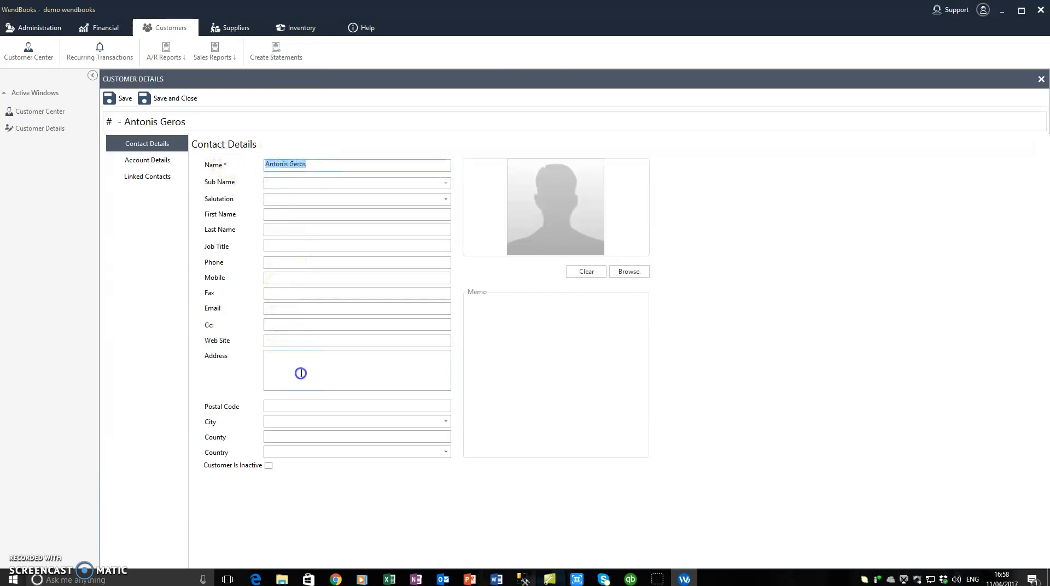
pyautogui.hotkey('ctrl', 'v')
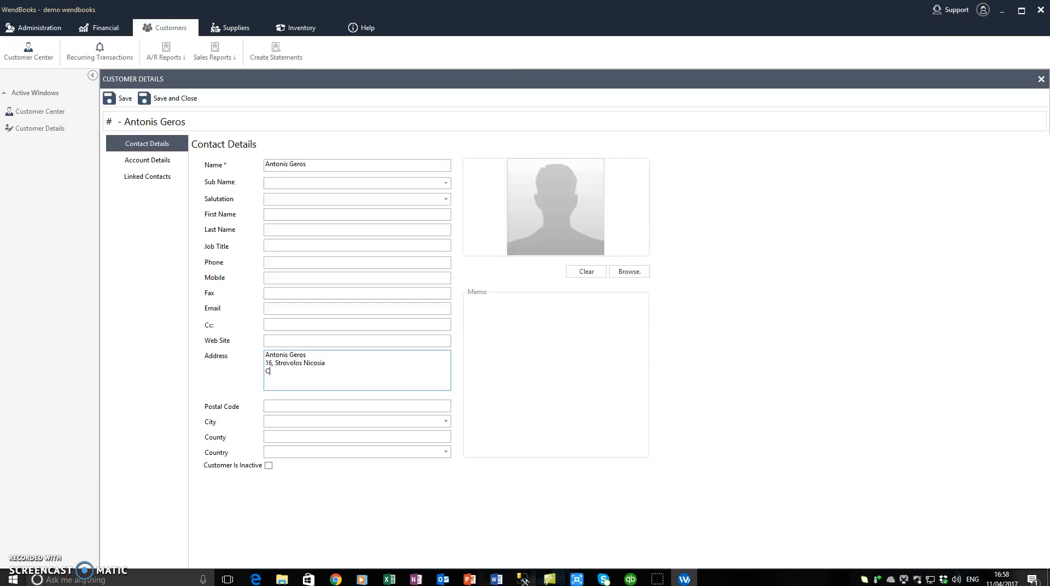
pyautogui.moveTo(356, 370); pyautogui.dragTo(228, 381)
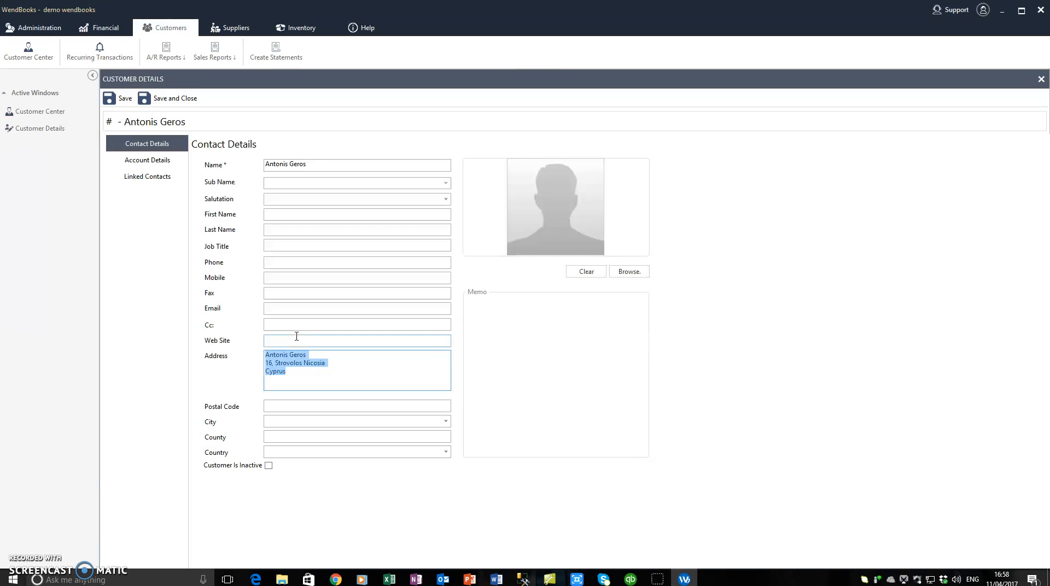
pyautogui.click(163, 99)
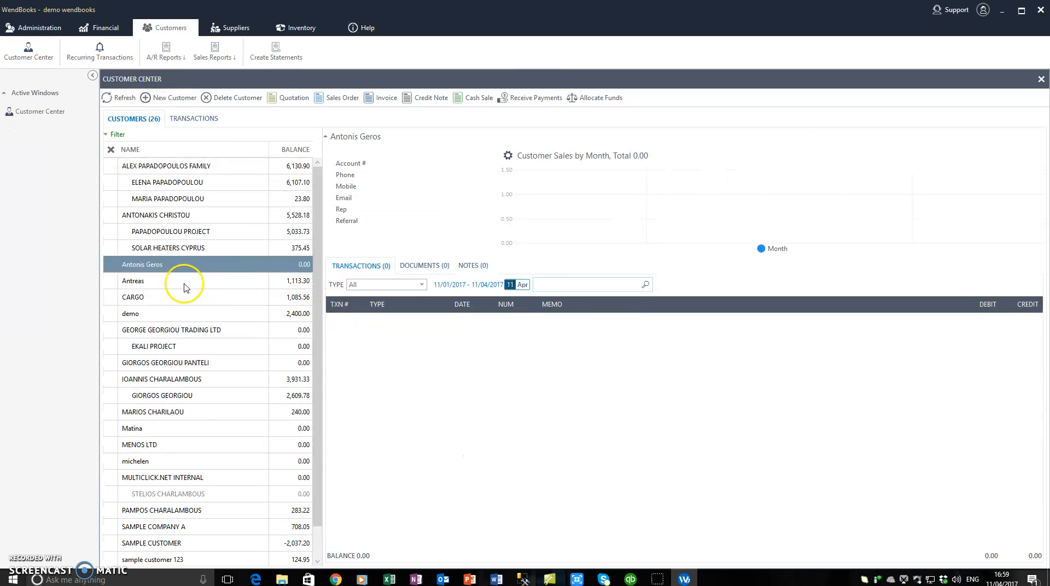
# Step: Start invoice CRI51 for the customer with one PD-2015 panda antivirus 2015 line
pyautogui.click(382, 99)
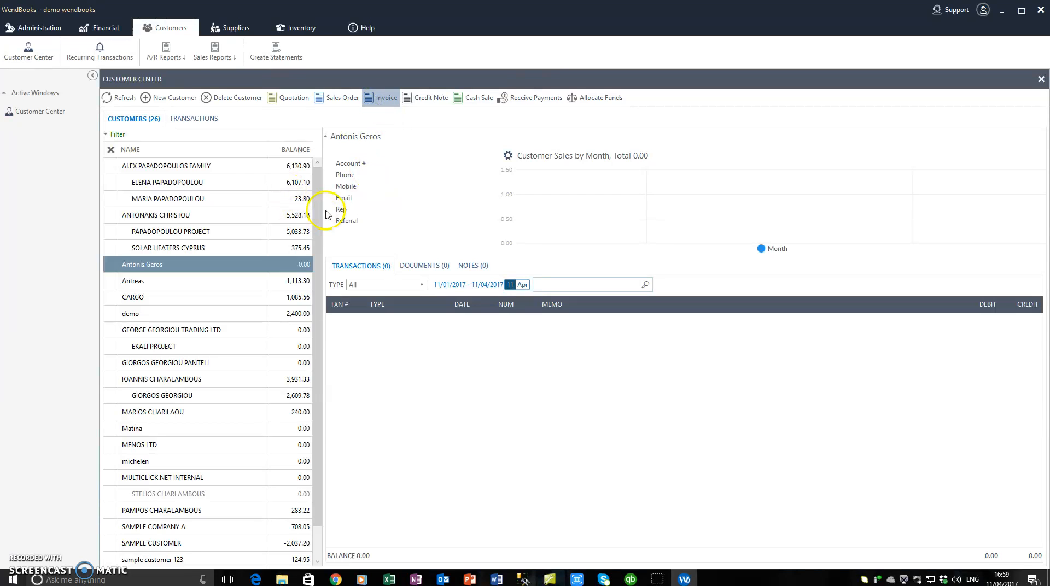
pyautogui.click(223, 181)
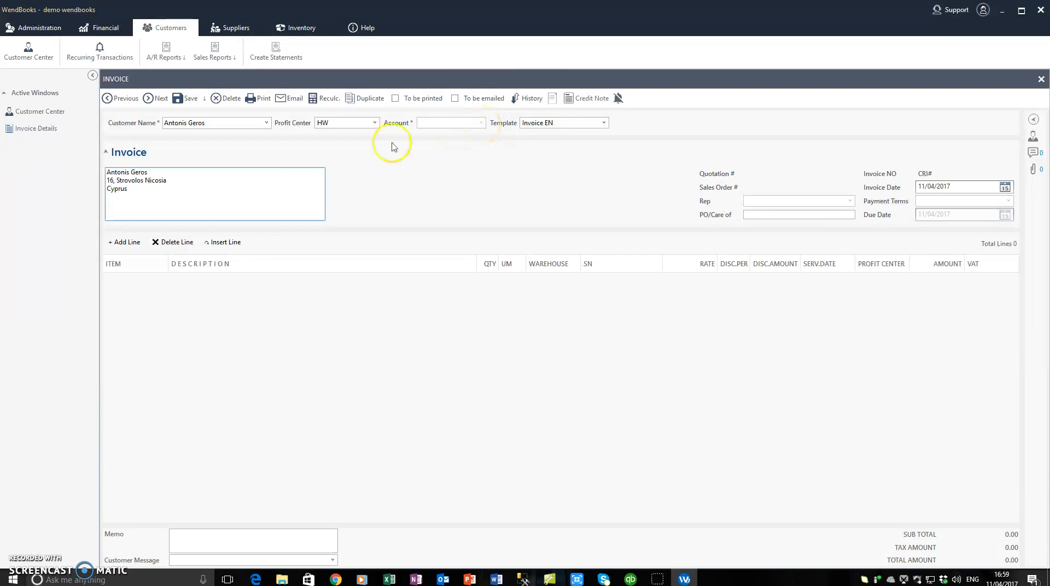
pyautogui.click(123, 242)
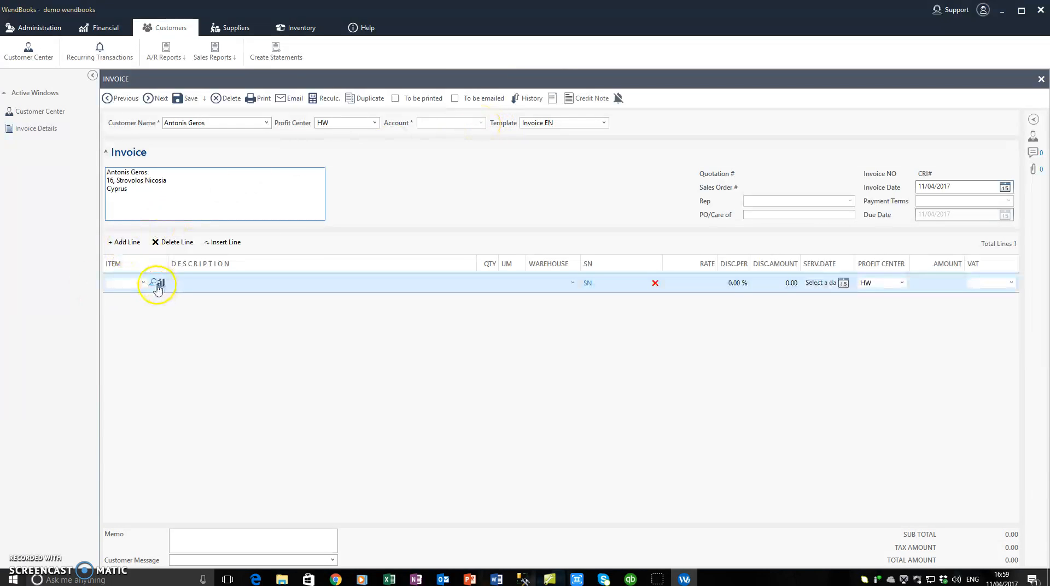
pyautogui.click(143, 283)
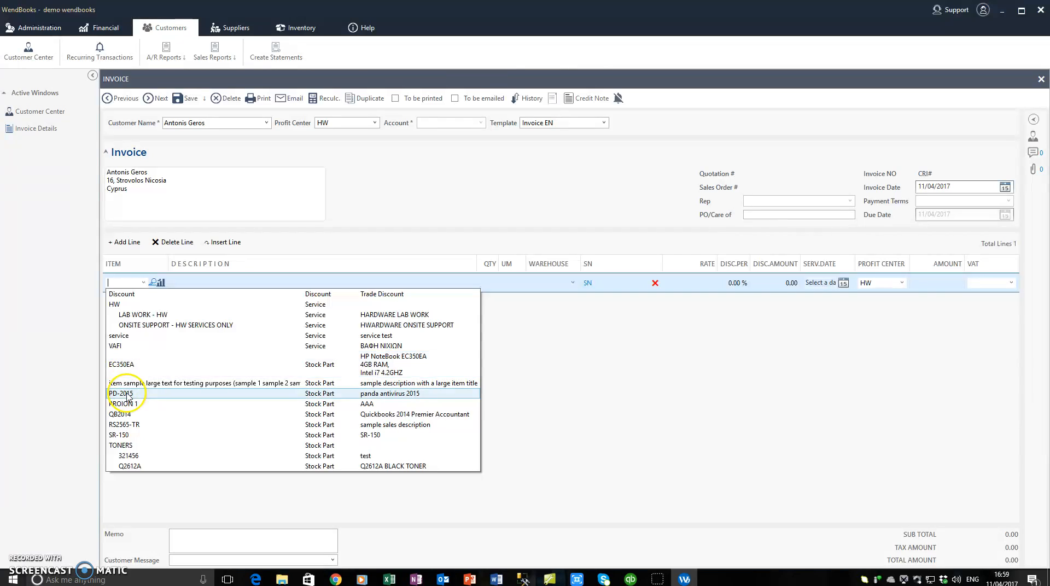
pyautogui.click(127, 393)
# Step: Try saving the invoice and dismiss the missing AccountID error
pyautogui.click(186, 99)
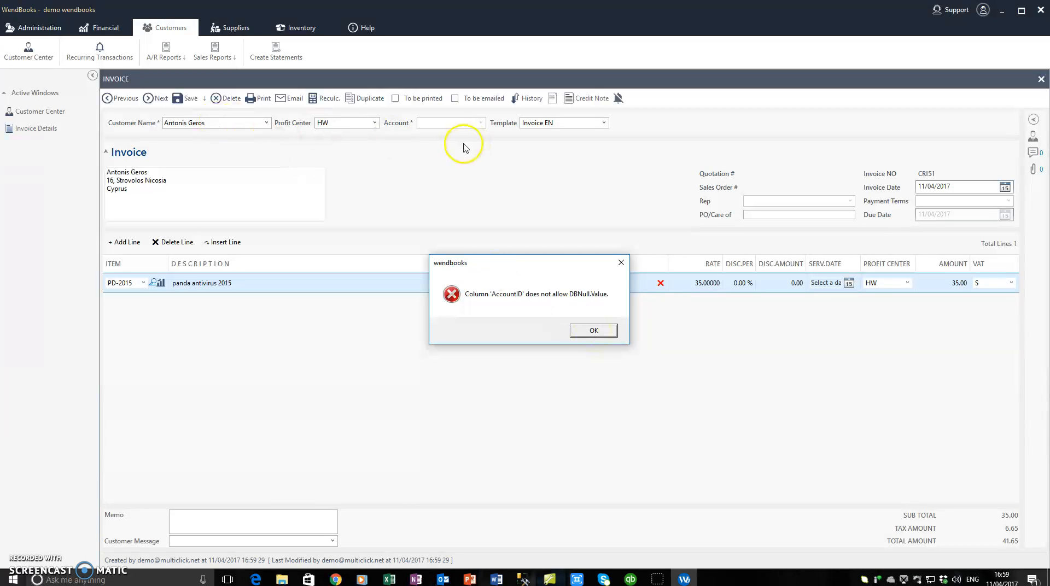
pyautogui.click(439, 132)
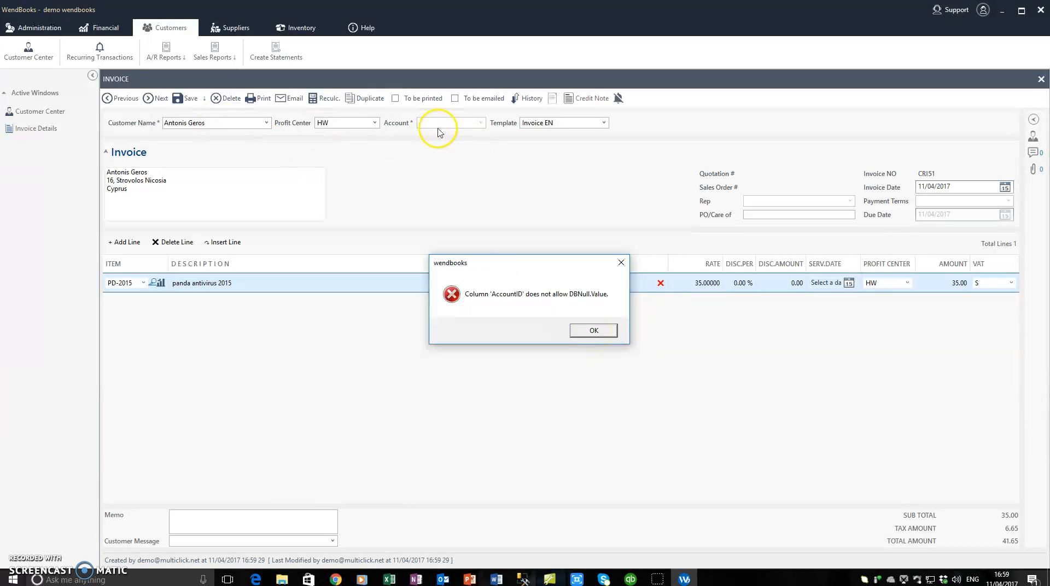
pyautogui.click(593, 330)
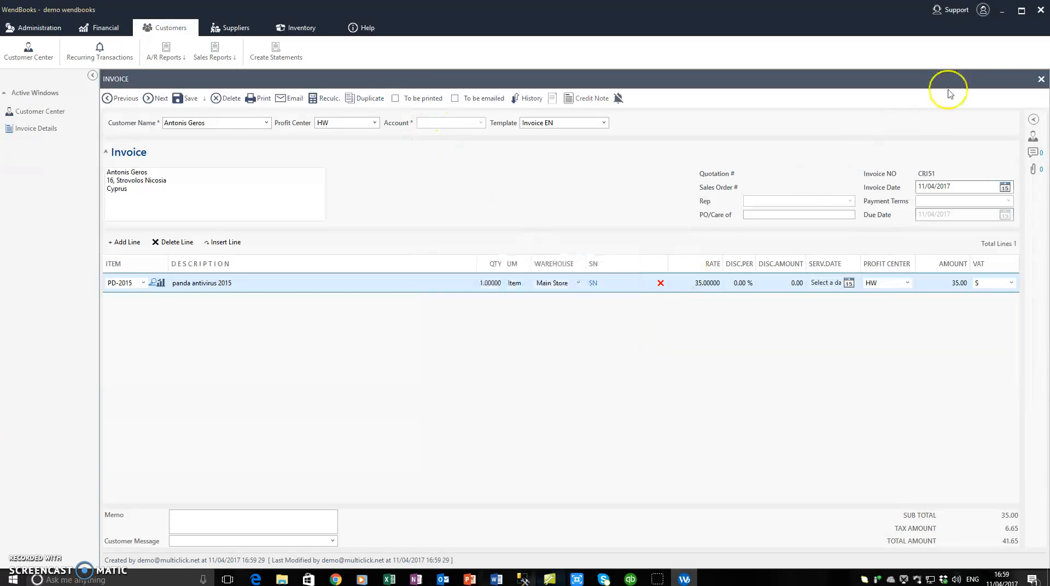
# Step: Discard the unsaved invoice and open the customer's details form
pyautogui.click(1041, 80)
pyautogui.click(538, 330)
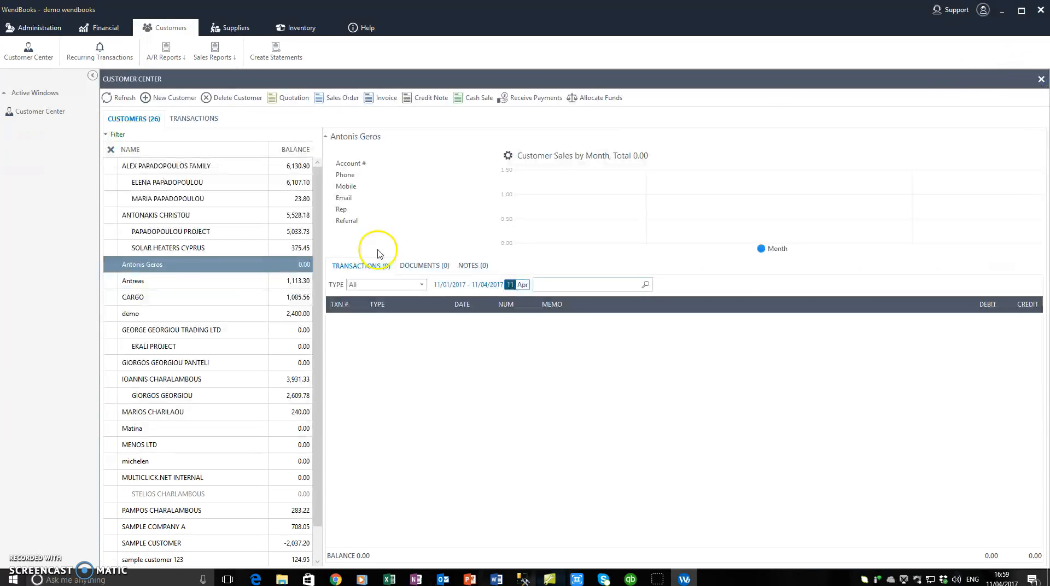
pyautogui.rightClick(146, 266)
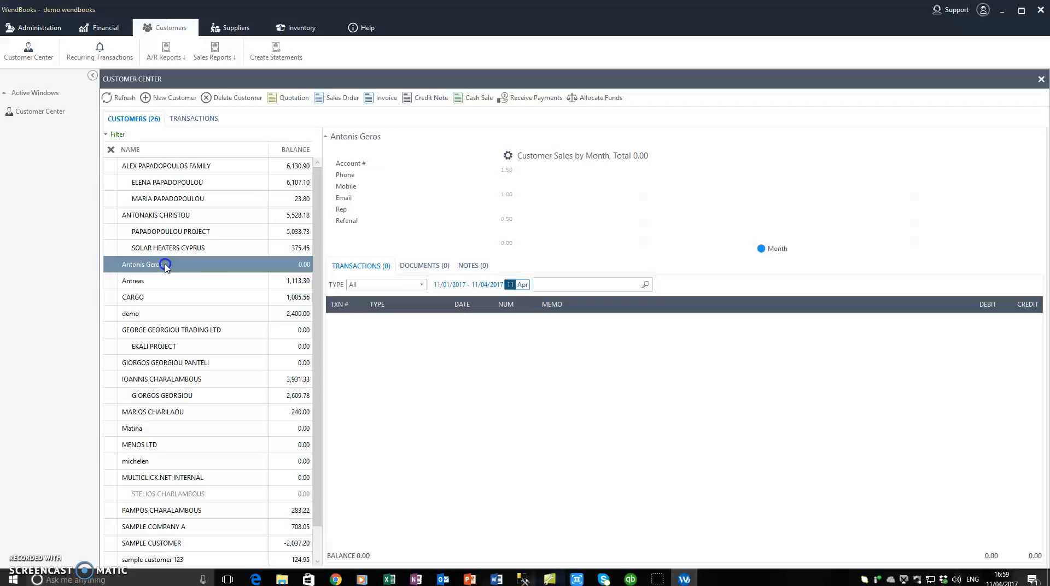
pyautogui.doubleClick(340, 226)
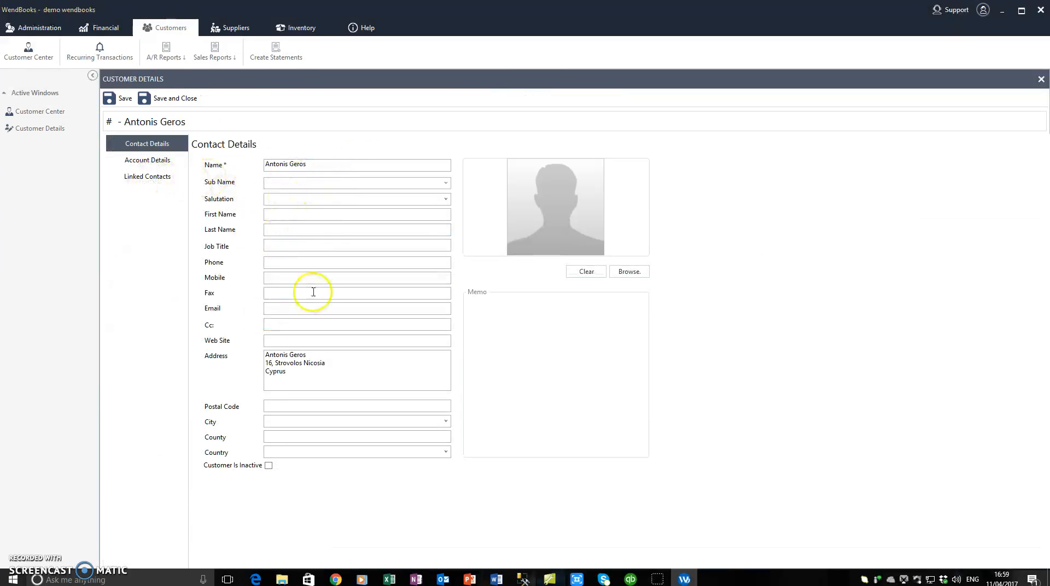
# Step: Choose AR EURO as the customer's Accounts Receivable account
pyautogui.click(162, 164)
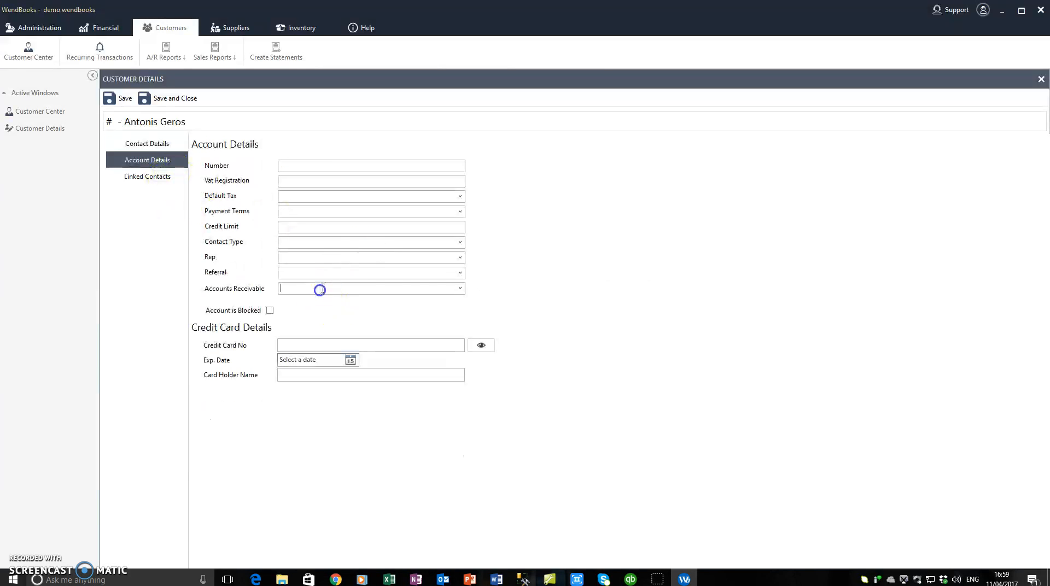
pyautogui.click(460, 288)
pyautogui.click(429, 300)
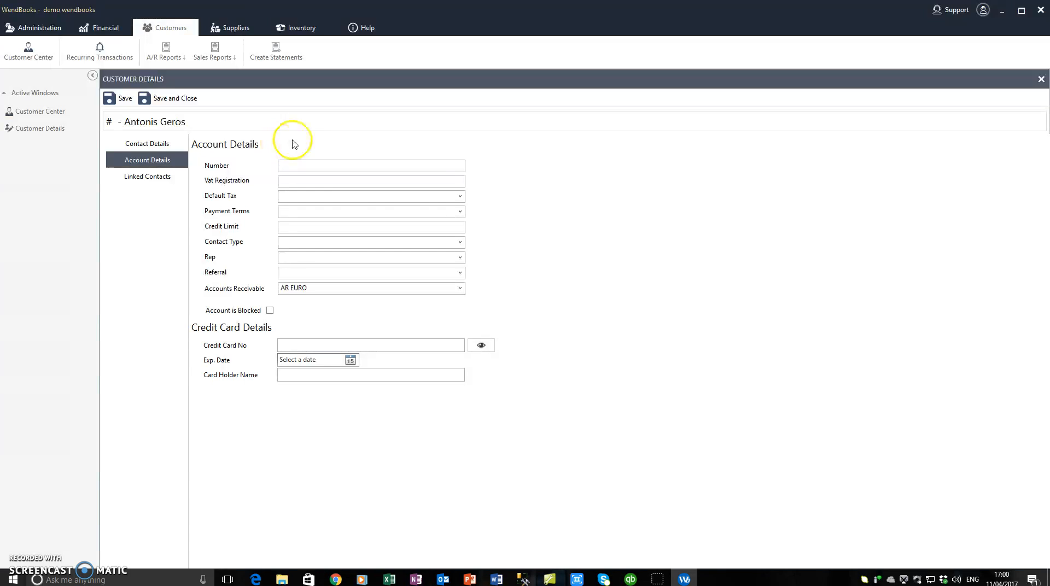
pyautogui.click(343, 198)
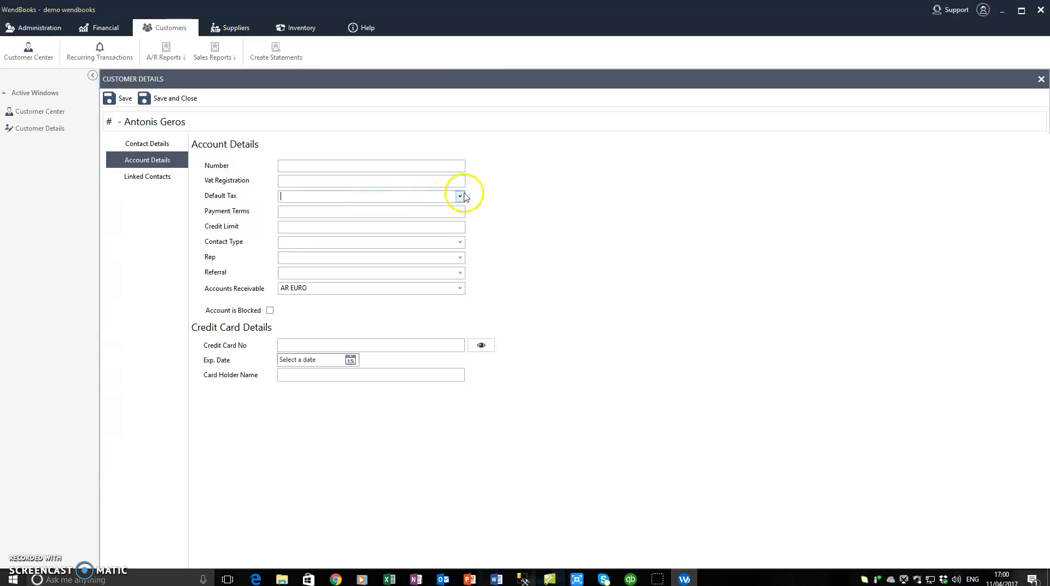
pyautogui.click(460, 212)
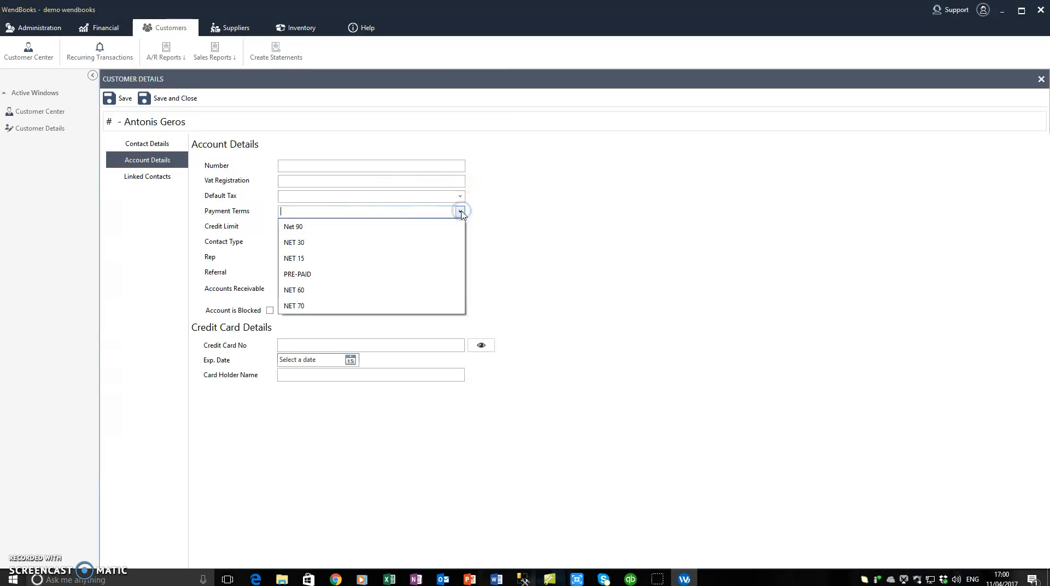
pyautogui.click(516, 213)
pyautogui.click(423, 227)
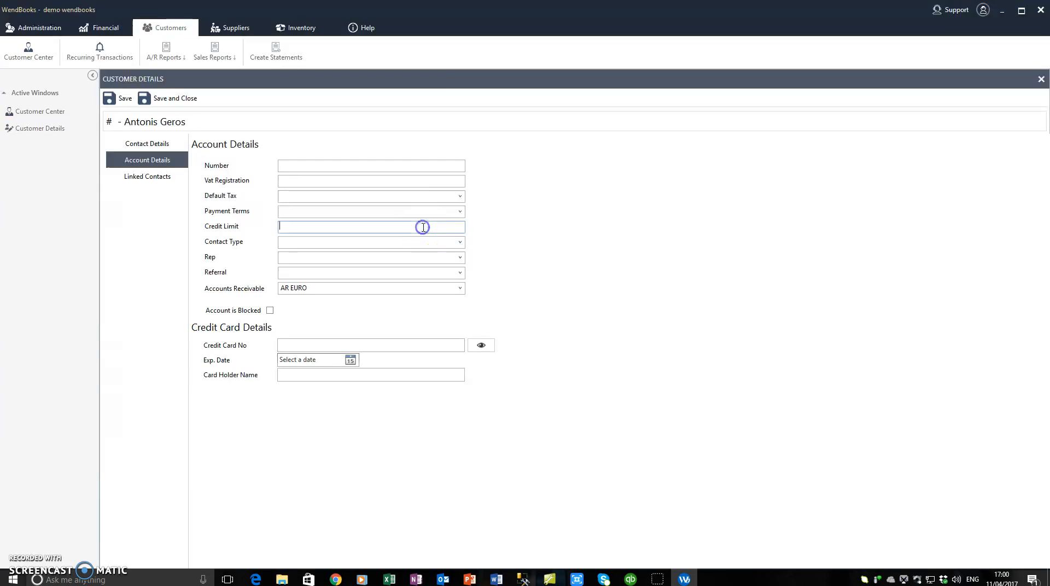
pyautogui.click(459, 242)
pyautogui.click(518, 237)
pyautogui.click(321, 229)
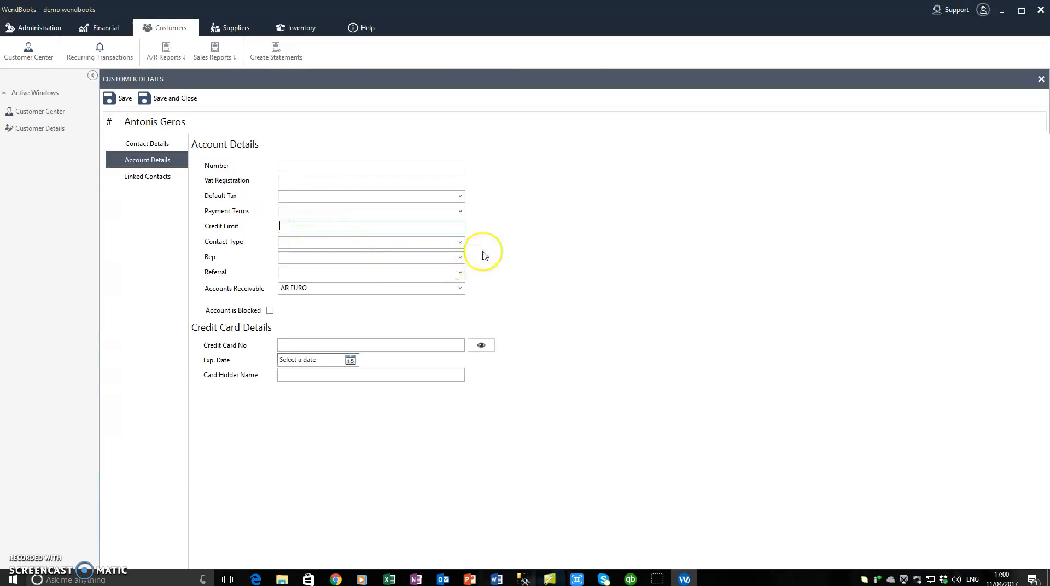
pyautogui.click(304, 242)
pyautogui.moveTo(299, 229); pyautogui.dragTo(256, 228)
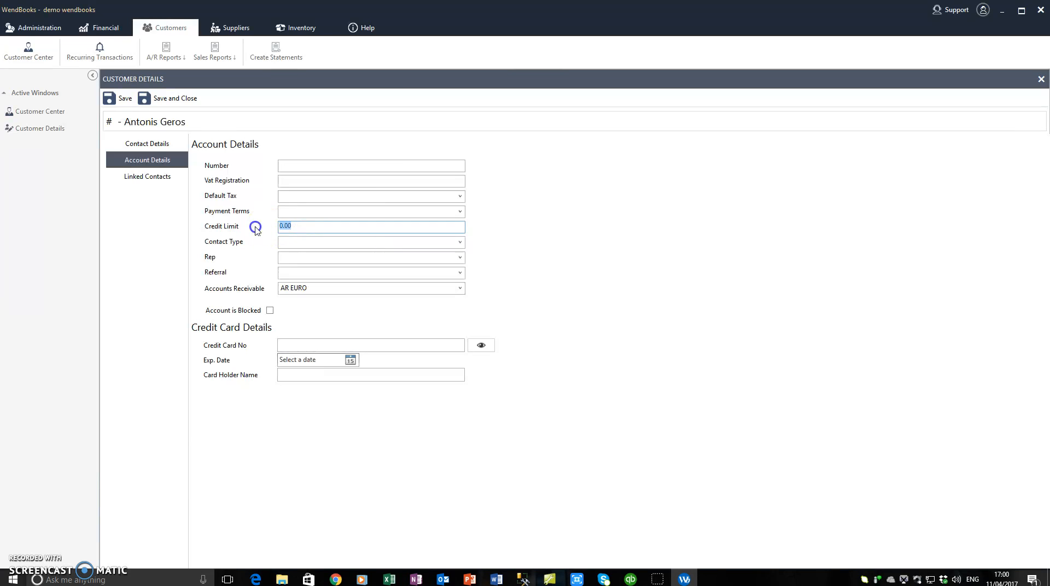
pyautogui.click(300, 240)
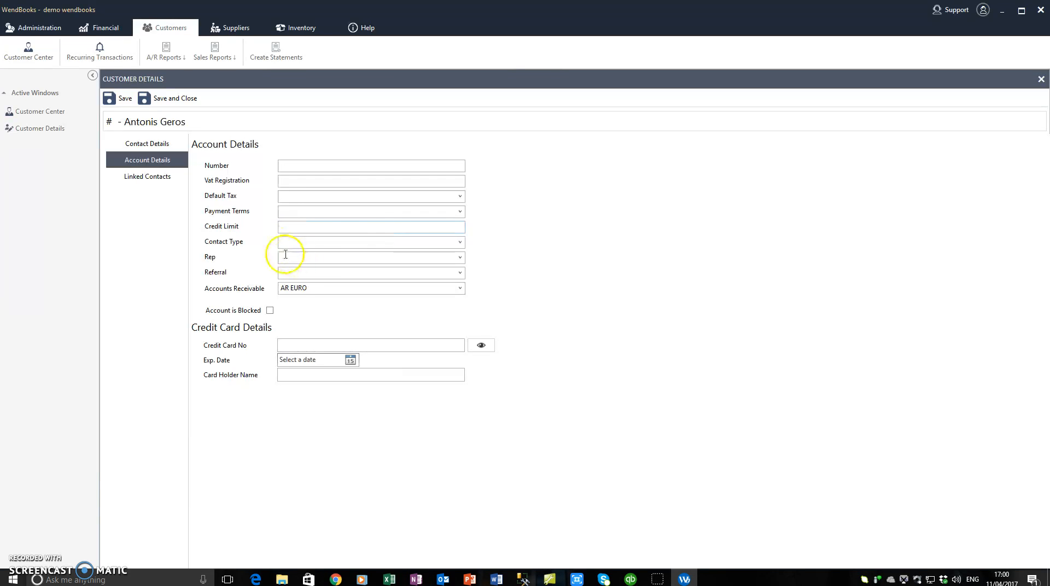
pyautogui.click(461, 244)
pyautogui.click(462, 244)
pyautogui.click(465, 260)
pyautogui.click(495, 250)
# Step: Look over the customer's contact and account details, then return to the Customer Center list
pyautogui.click(135, 145)
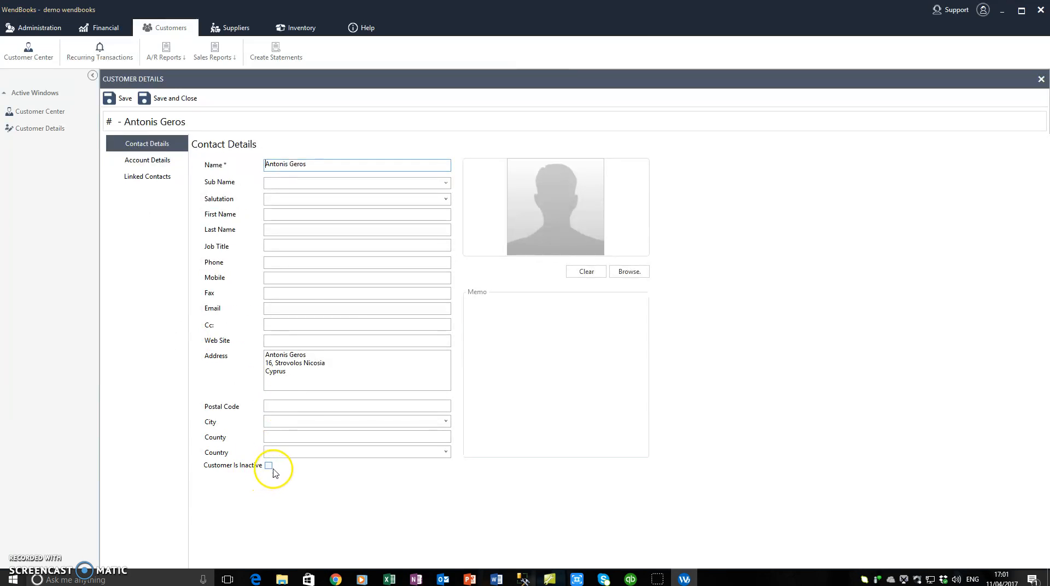
pyautogui.click(154, 161)
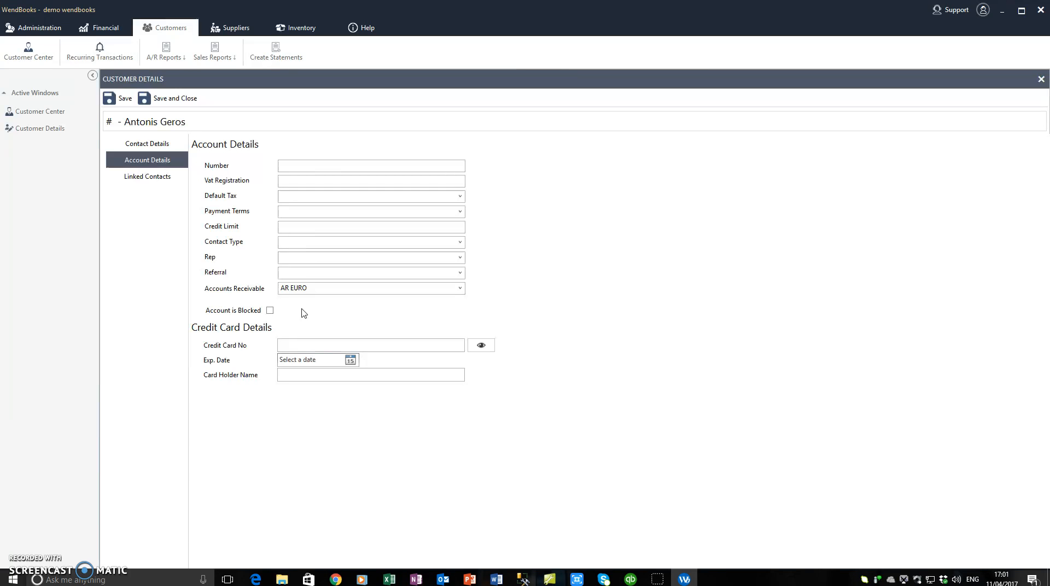
pyautogui.click(43, 112)
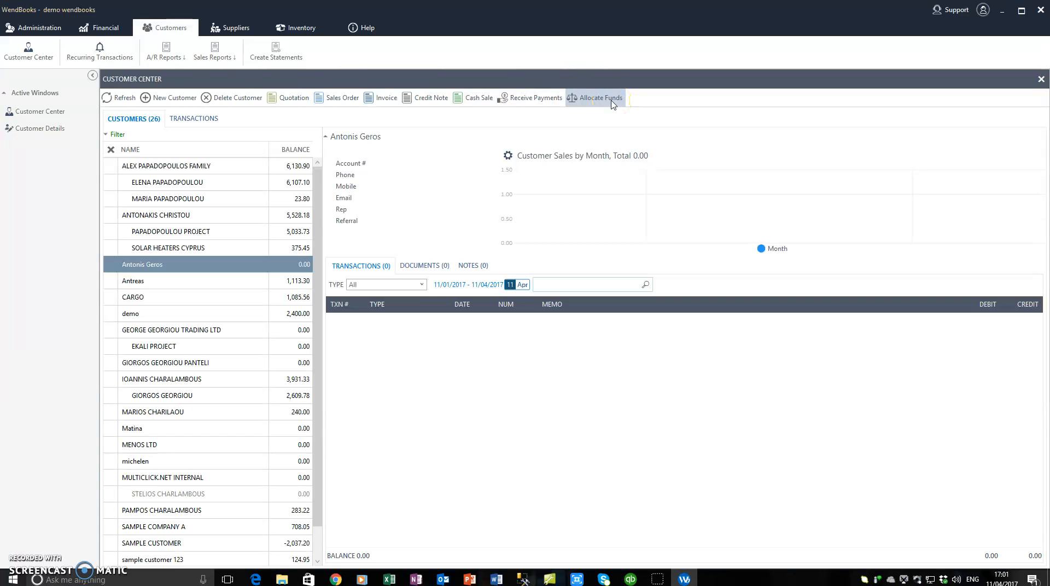
# Step: Return to the Customer Details window and save the AR EURO customer record
pyautogui.click(39, 131)
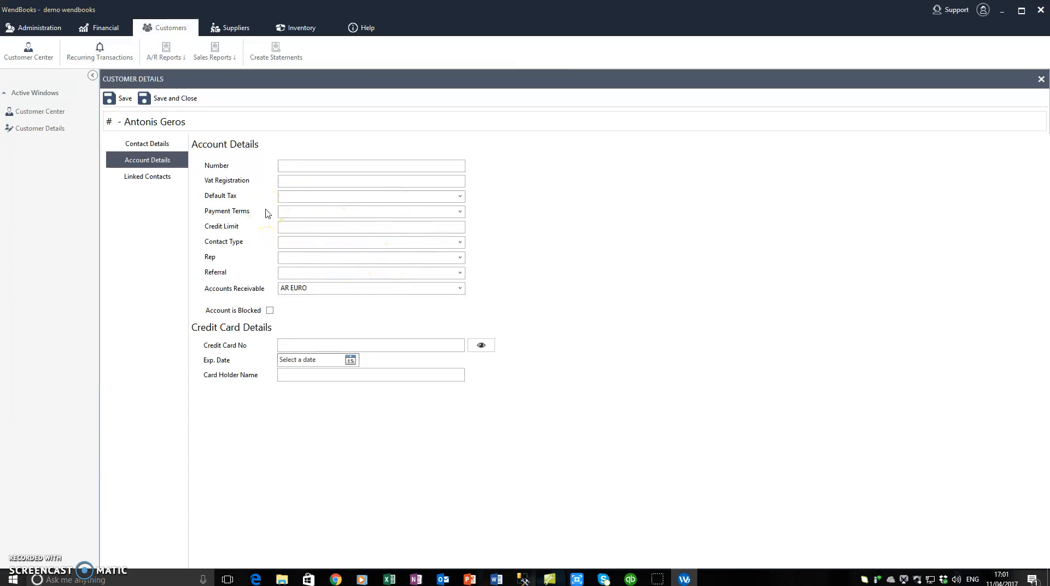
pyautogui.click(175, 101)
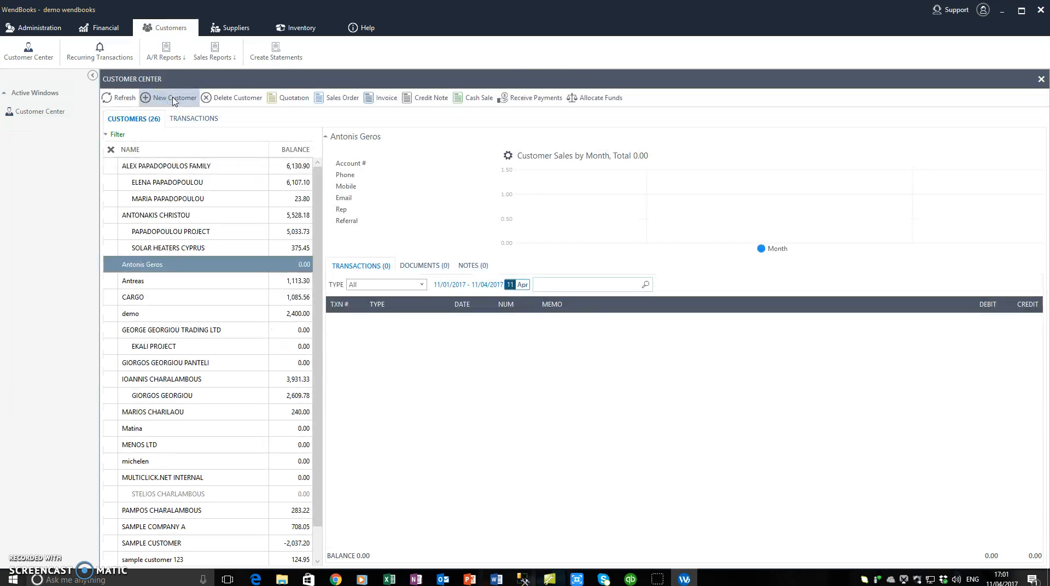
# Step: Start a new invoice and pick the customer by searching the list by surname
pyautogui.click(368, 99)
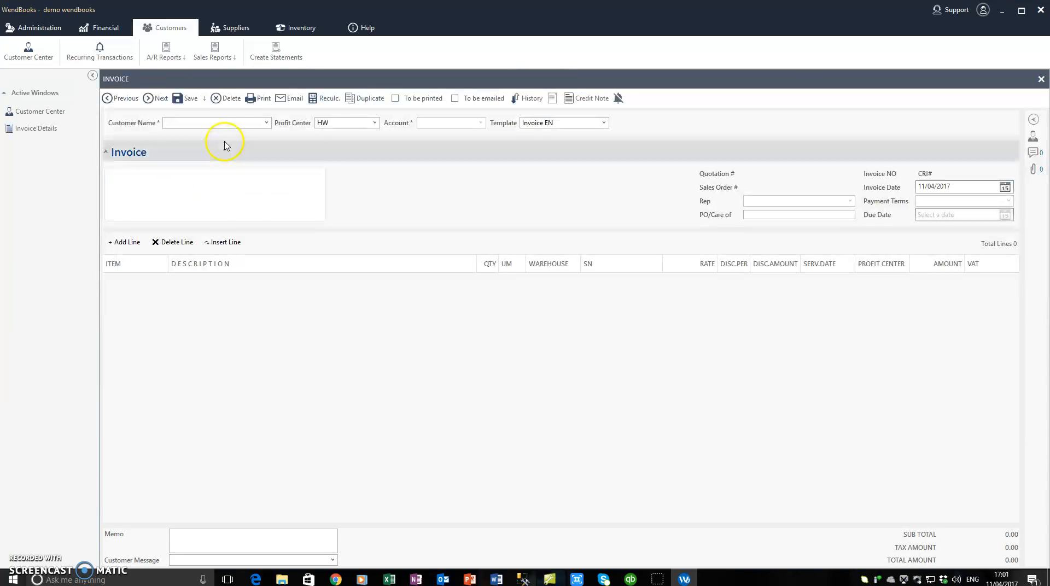
pyautogui.click(266, 123)
pyautogui.click(218, 139)
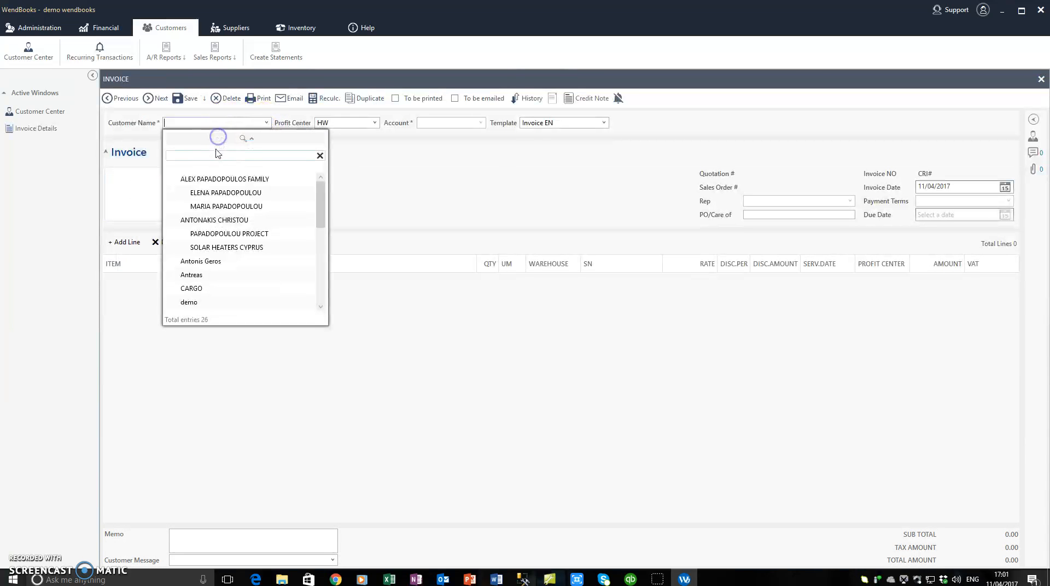
pyautogui.write('geros')
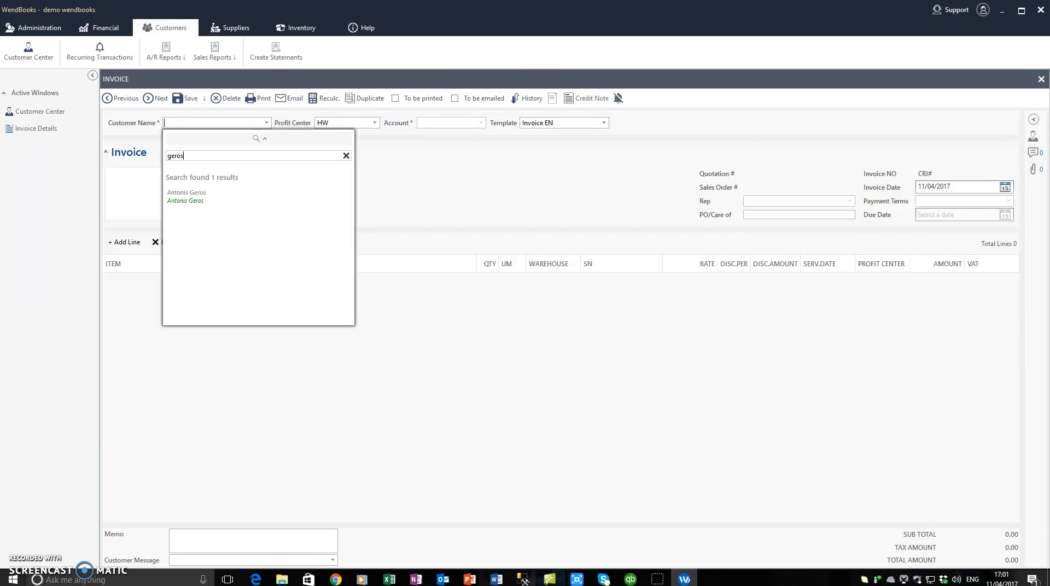
pyautogui.click(195, 196)
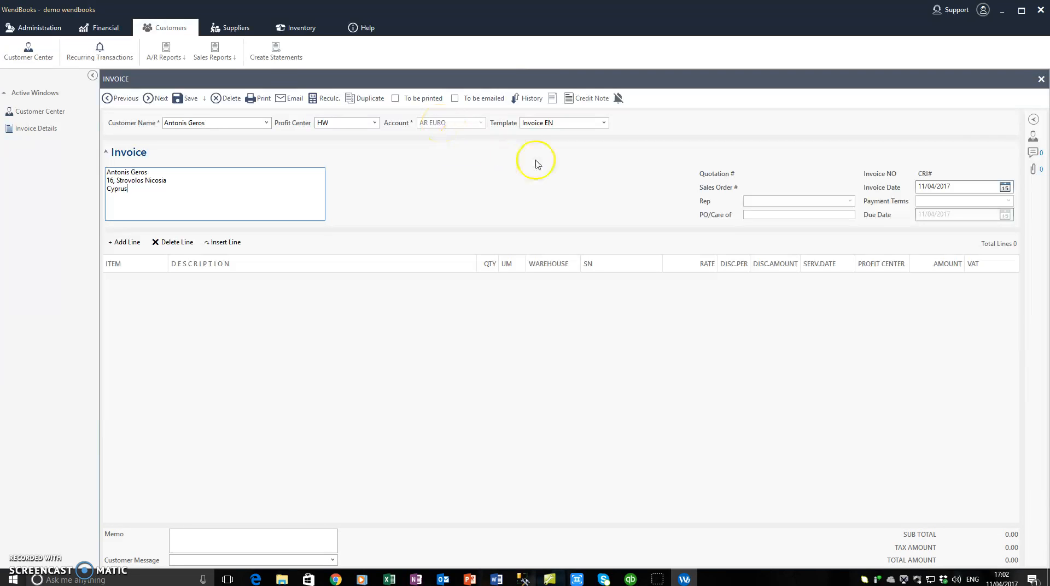
# Step: Review the invoice date, payment terms and the customer's billing address
pyautogui.click(969, 186)
pyautogui.click(944, 203)
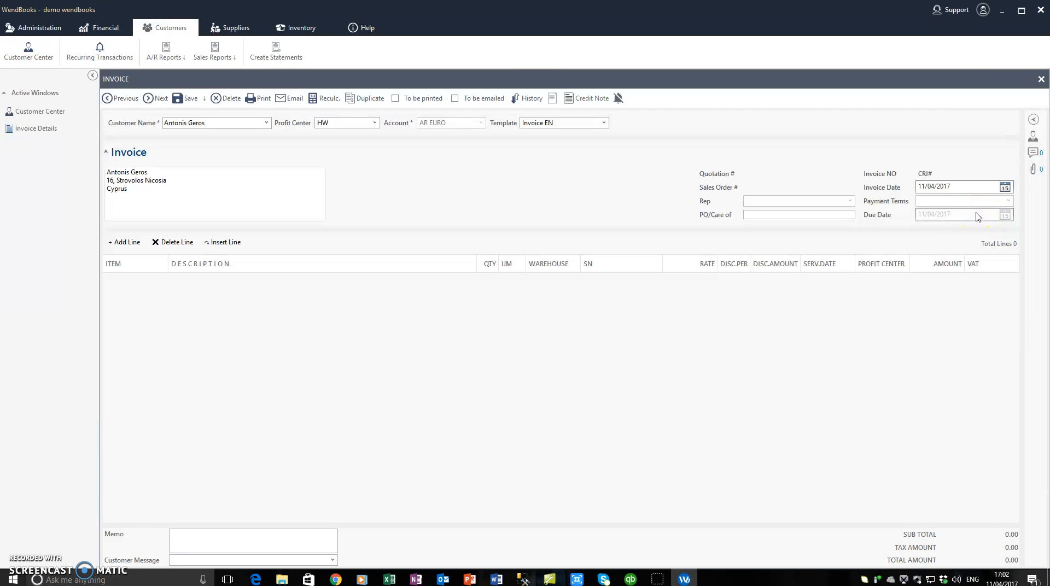
pyautogui.click(246, 178)
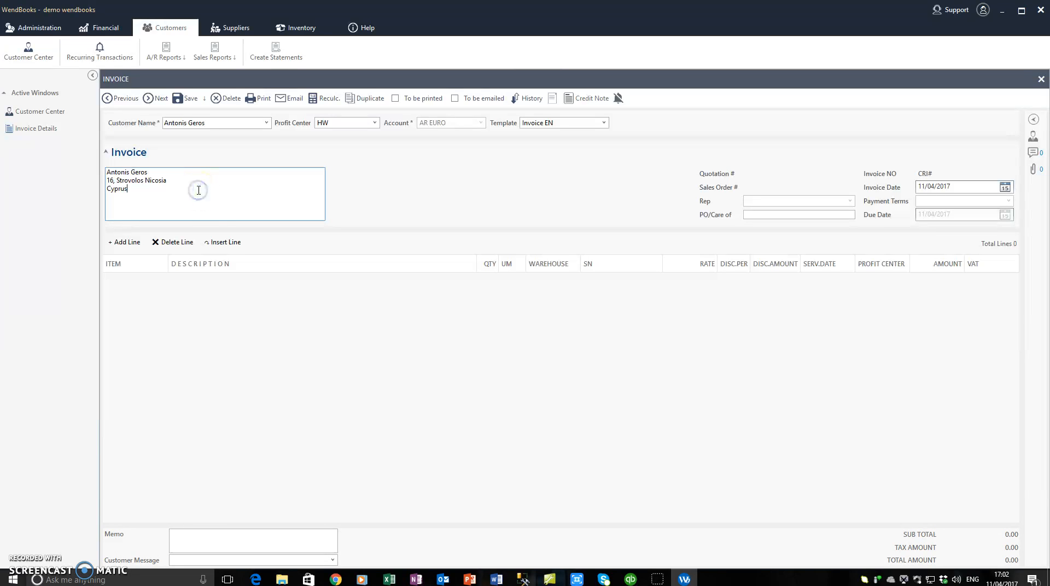
# Step: Search the item lookup for '4g' and add the EC350EA HP notebook line at 500.00
pyautogui.click(125, 244)
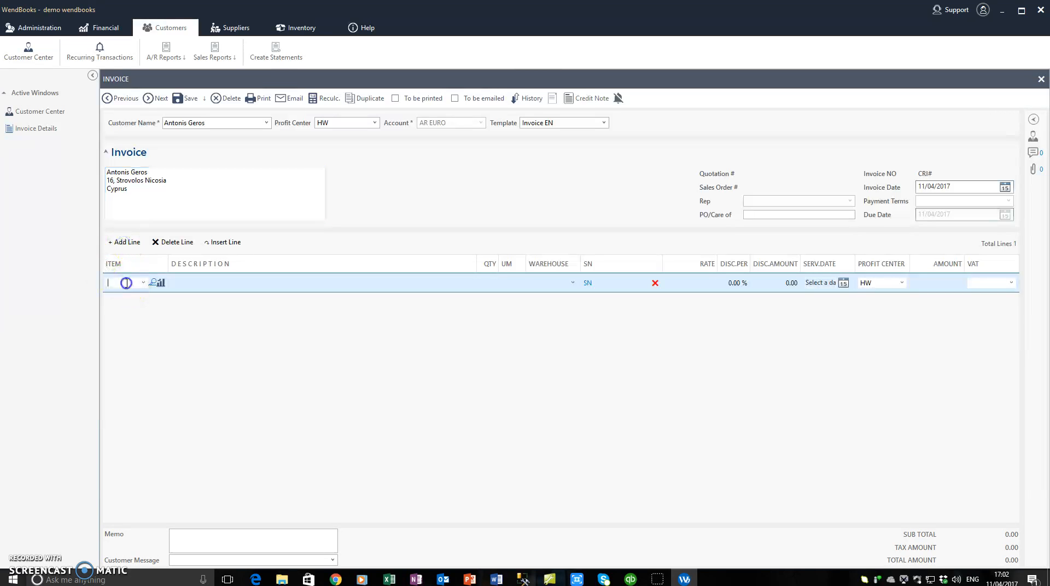
pyautogui.click(143, 283)
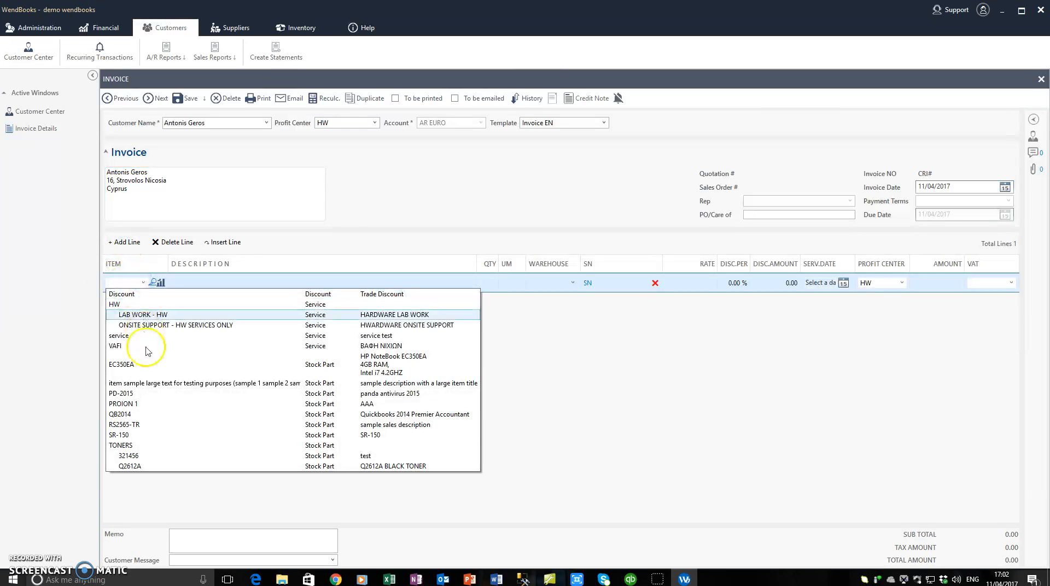
pyautogui.click(128, 282)
pyautogui.write('Q26')
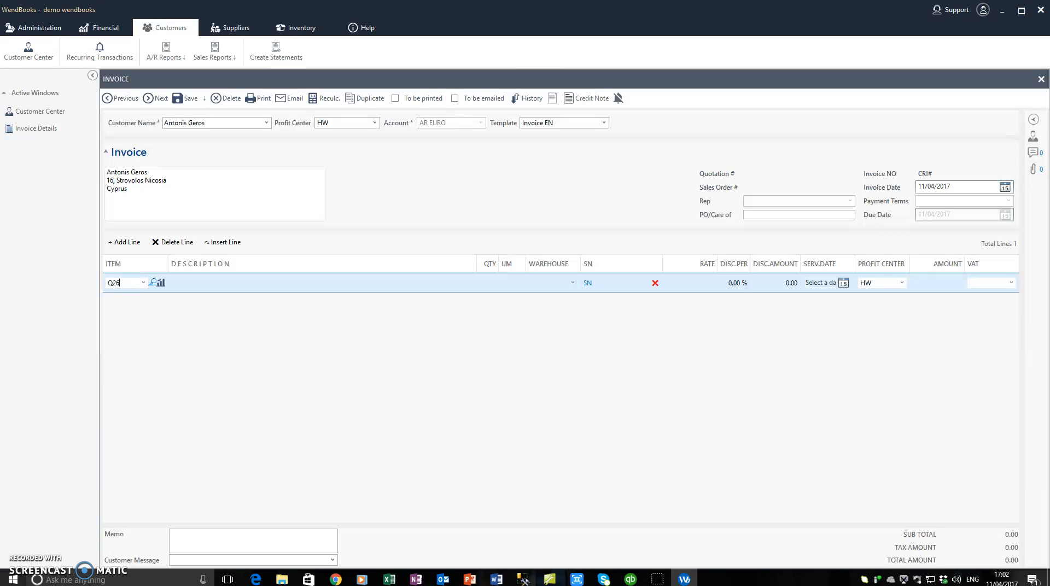
pyautogui.click(153, 283)
pyautogui.click(629, 196)
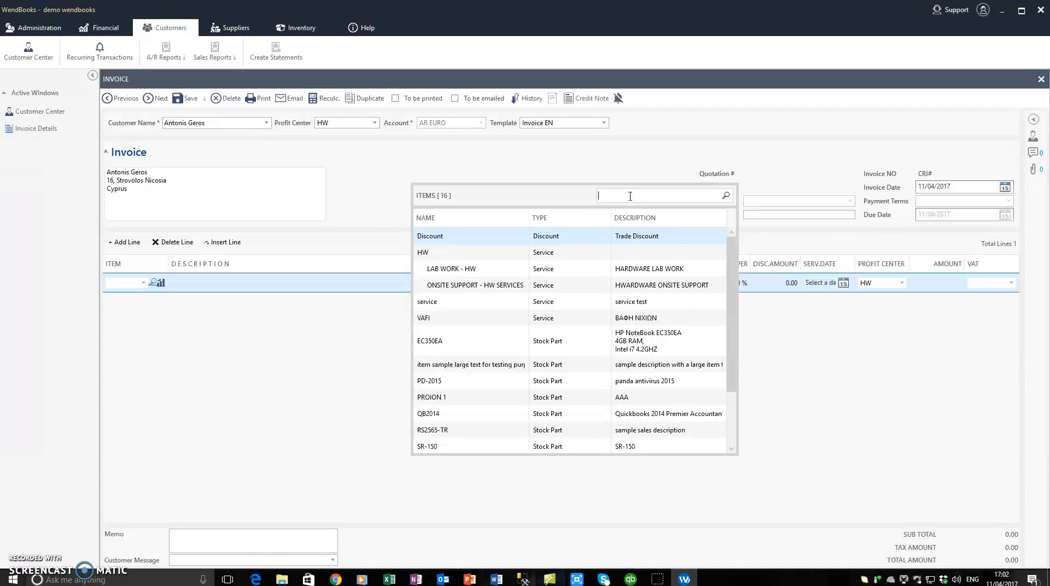
pyautogui.write('4gb')
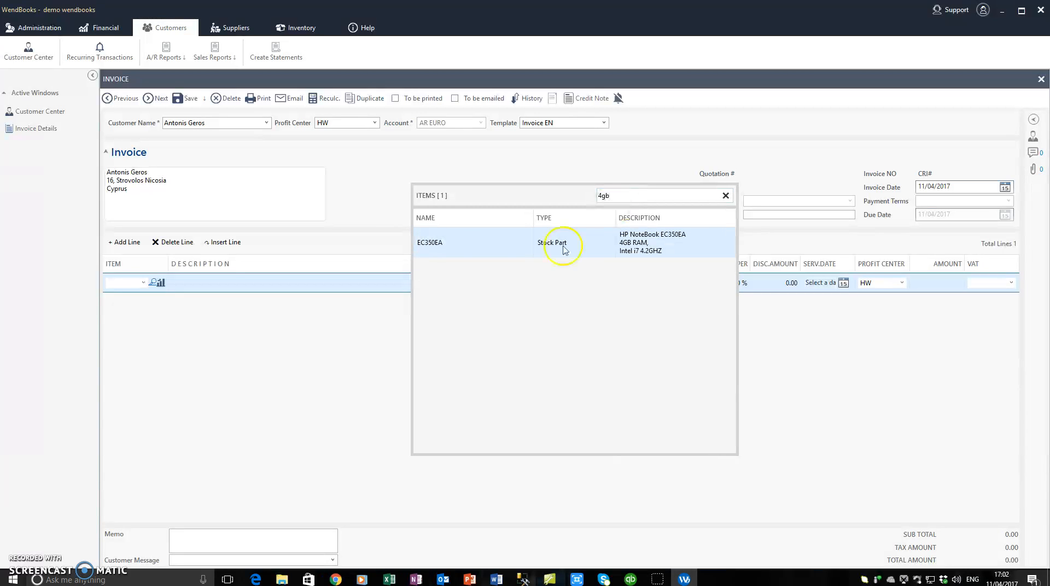
pyautogui.doubleClick(499, 244)
pyautogui.click(283, 196)
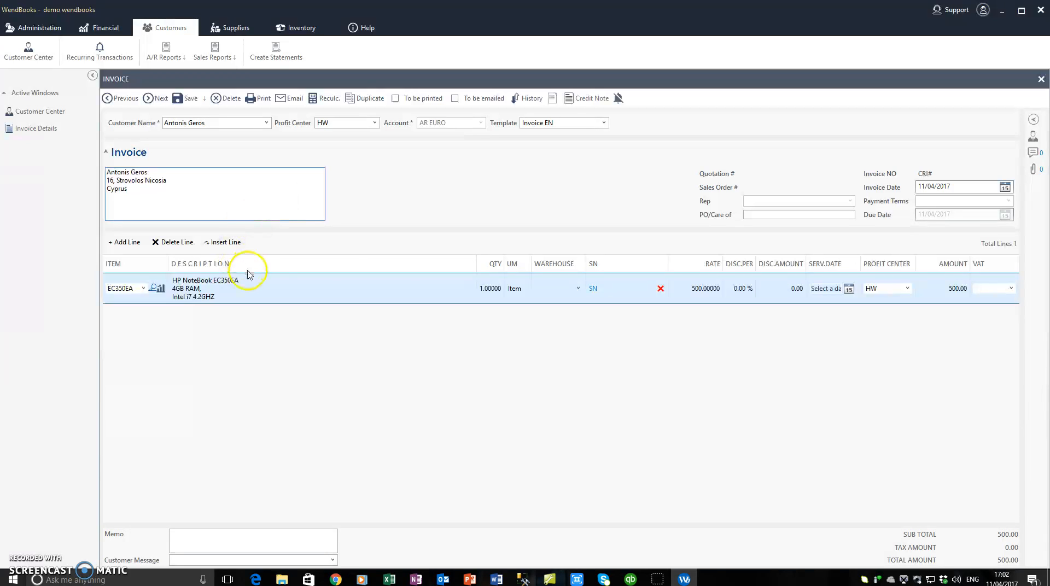
pyautogui.click(579, 289)
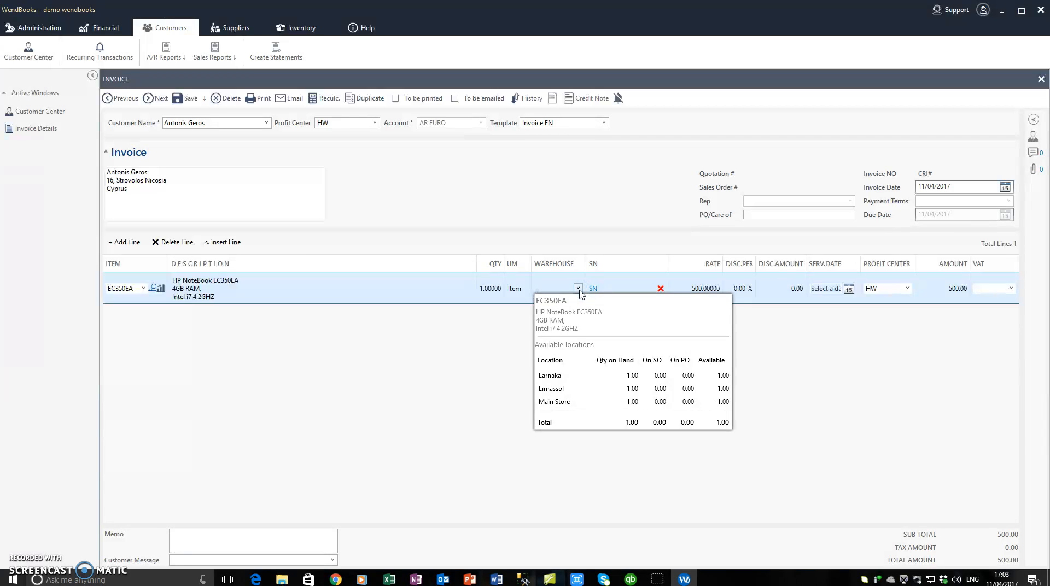
pyautogui.click(565, 376)
pyautogui.click(593, 289)
pyautogui.click(630, 190)
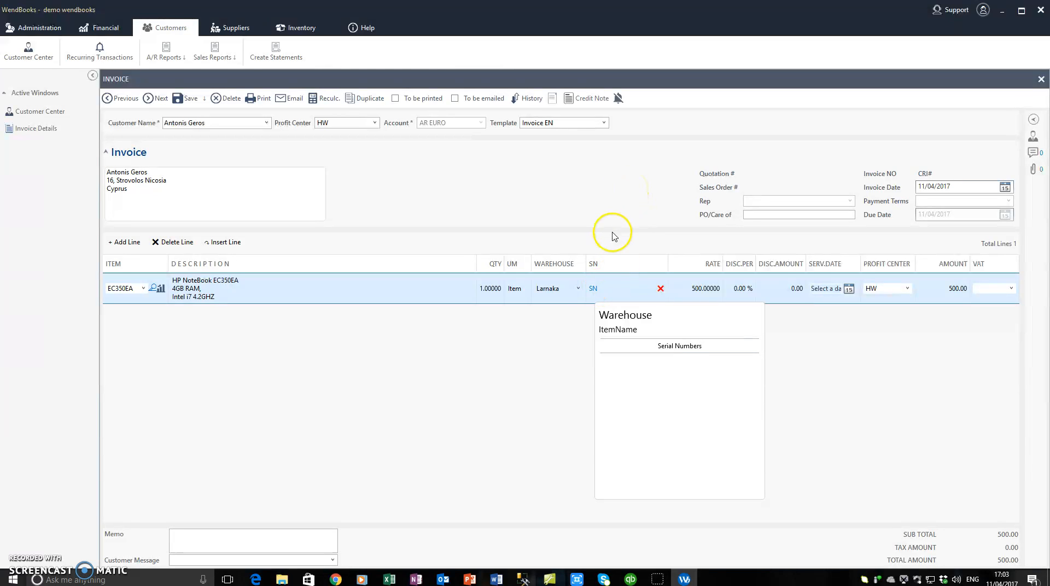
pyautogui.click(578, 294)
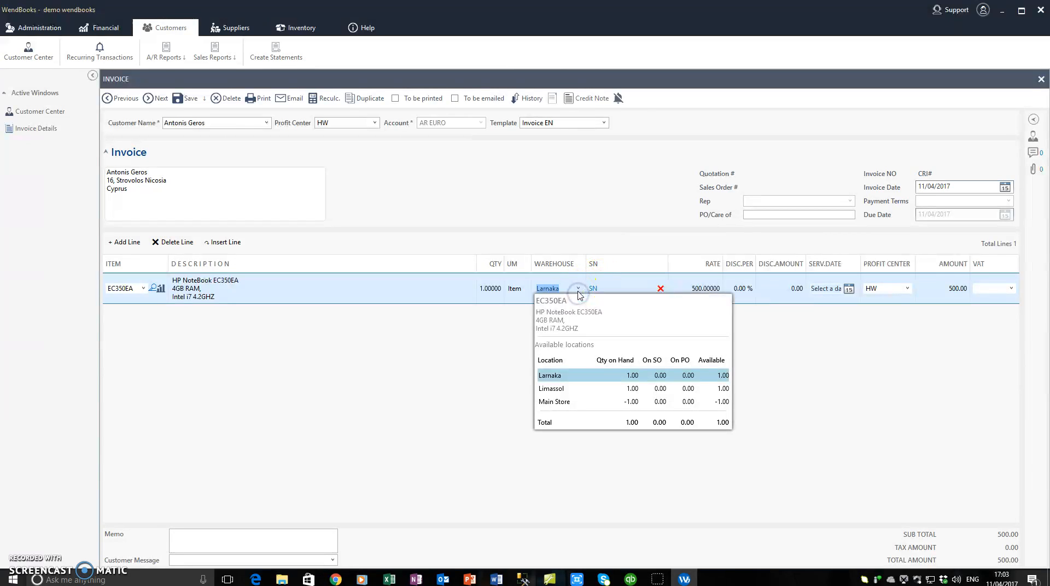
pyautogui.click(546, 389)
pyautogui.click(594, 289)
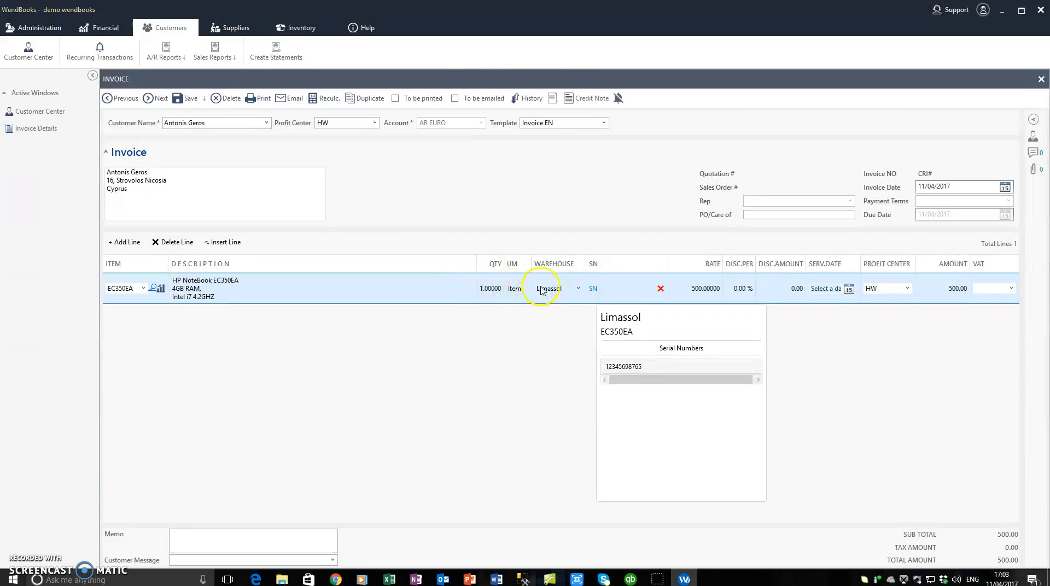
pyautogui.click(633, 373)
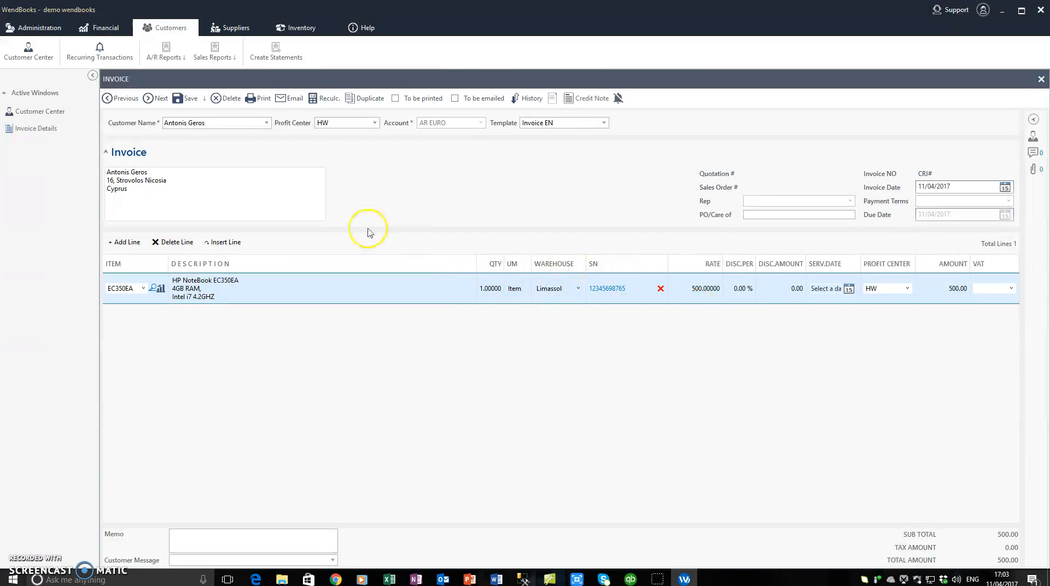
pyautogui.click(263, 188)
pyautogui.click(268, 180)
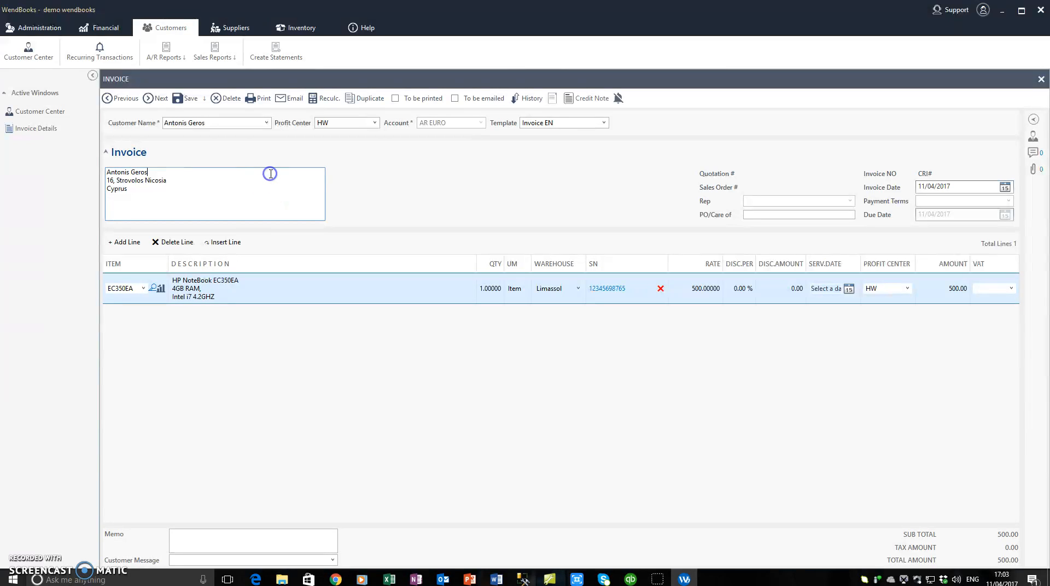
# Step: Keep the 500 rate and add a second, empty invoice line
pyautogui.click(699, 290)
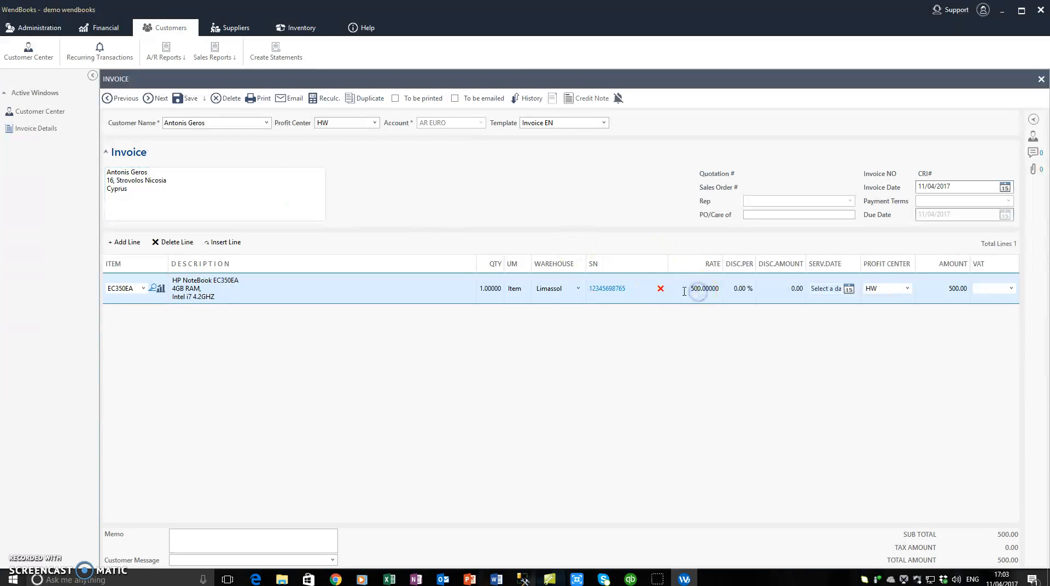
pyautogui.click(685, 288)
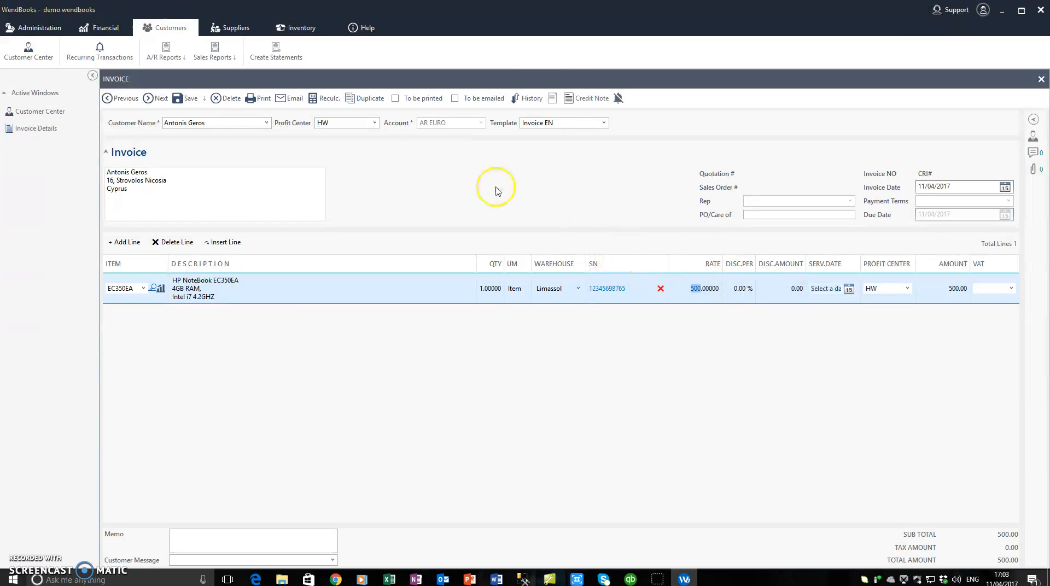
pyautogui.click(246, 180)
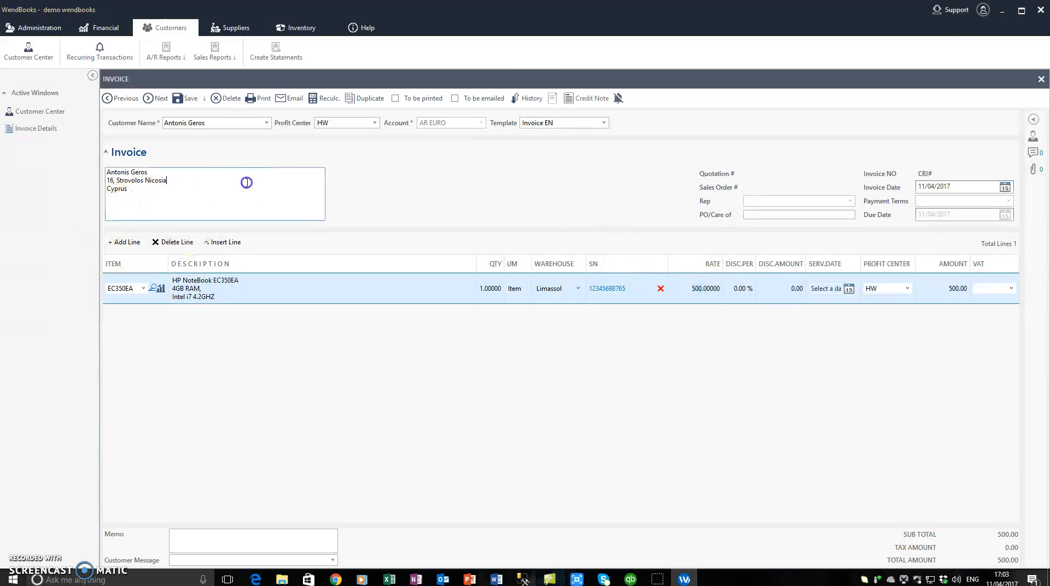
pyautogui.click(127, 243)
pyautogui.click(112, 313)
pyautogui.click(144, 313)
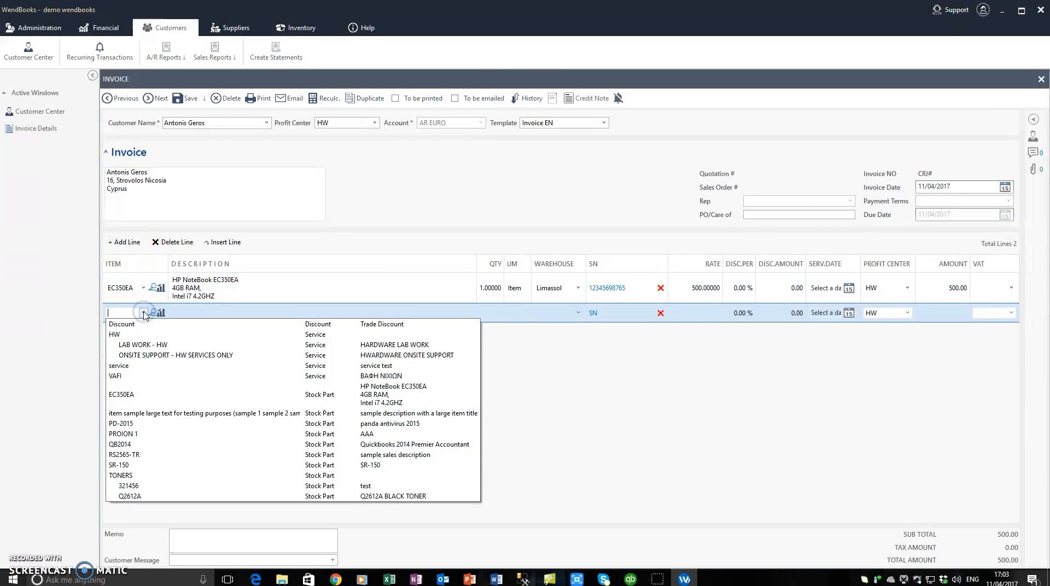
# Step: Make the second line a -80.00 Trade Discount with VAT code S, totalling 499.80
pyautogui.click(131, 328)
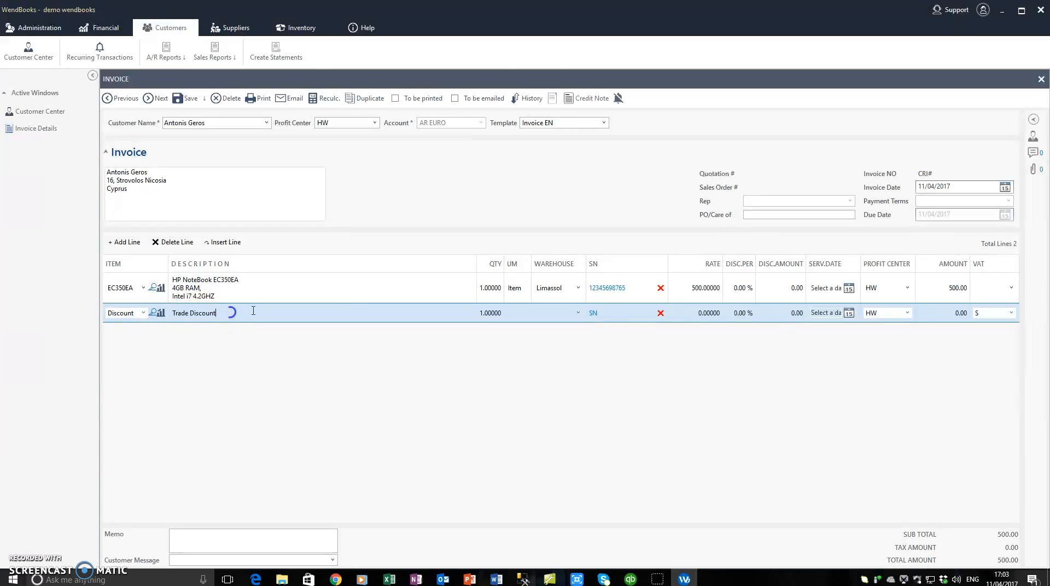
pyautogui.click(957, 314)
pyautogui.press('Return')
pyautogui.click(1002, 290)
pyautogui.click(220, 205)
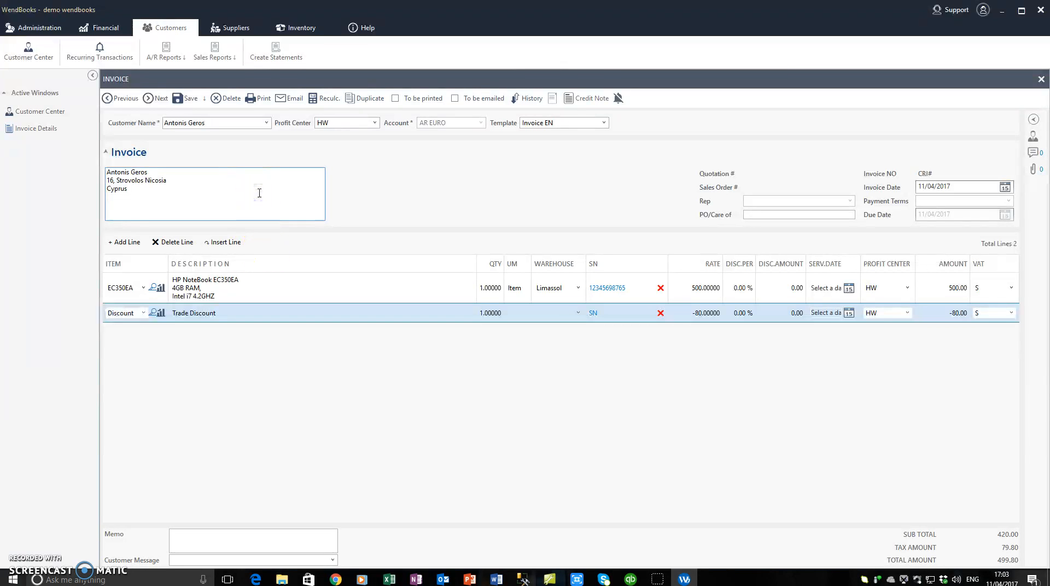
pyautogui.click(246, 321)
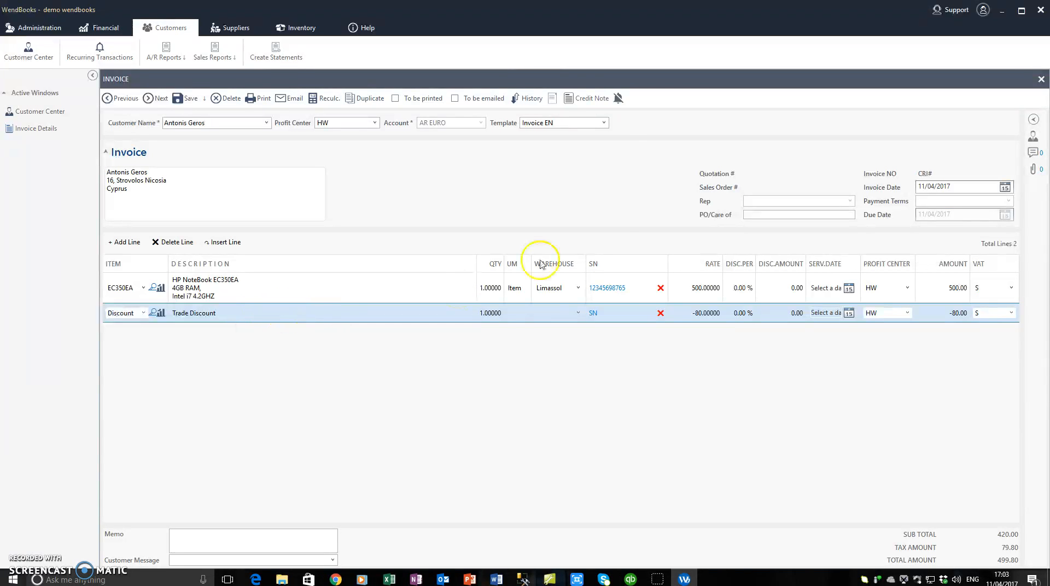
# Step: Give the EC350EA laptop line a 20% discount and delete the separate Trade Discount line
pyautogui.click(784, 292)
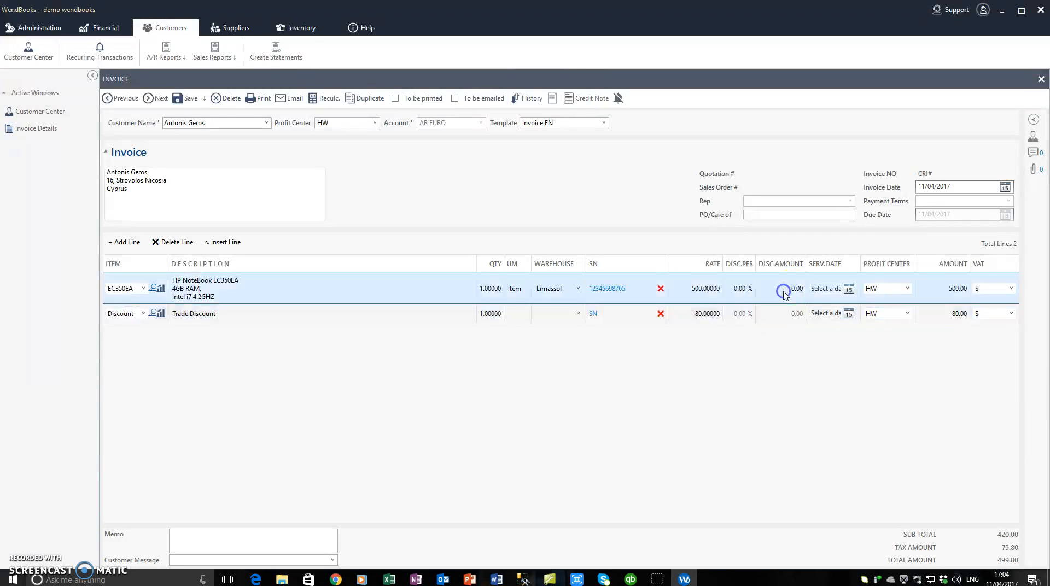
pyautogui.click(792, 290)
pyautogui.click(736, 289)
pyautogui.write('20')
pyautogui.press('Return')
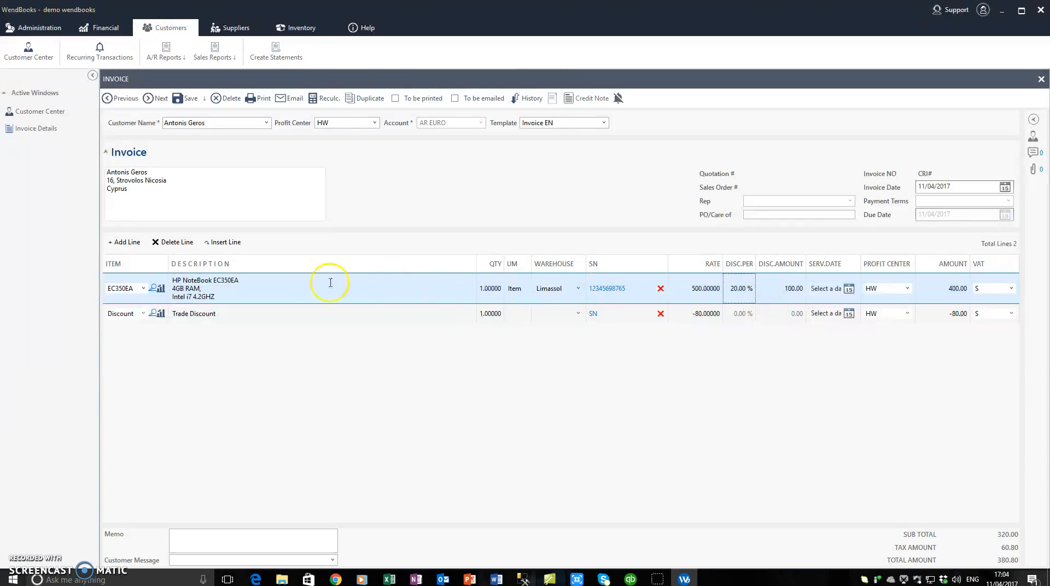
pyautogui.click(315, 313)
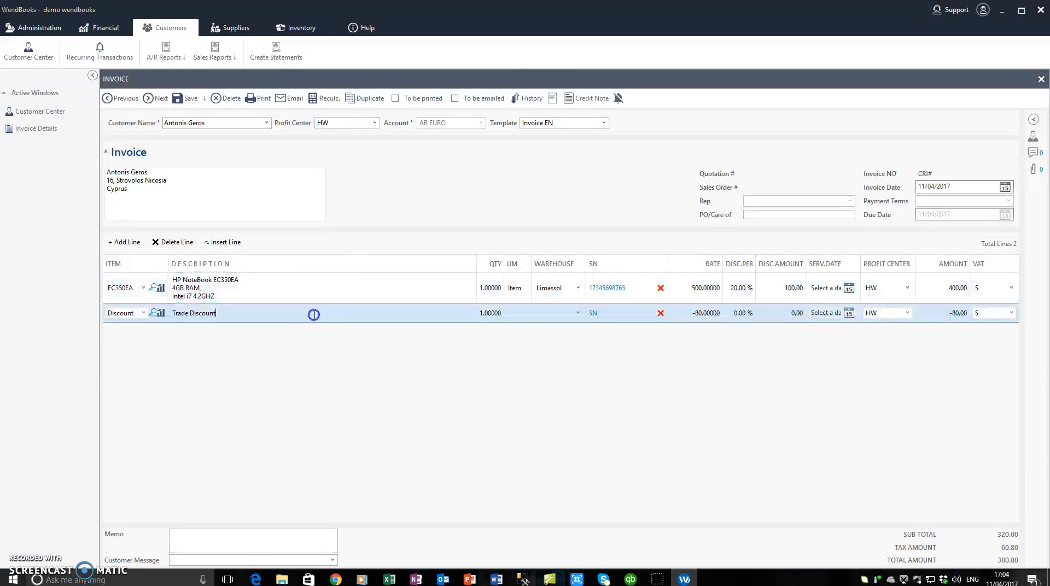
pyautogui.click(170, 241)
# Step: Set the invoice template to Invoice Disc, briefly trying Invoice EN first
pyautogui.click(603, 122)
pyautogui.click(557, 145)
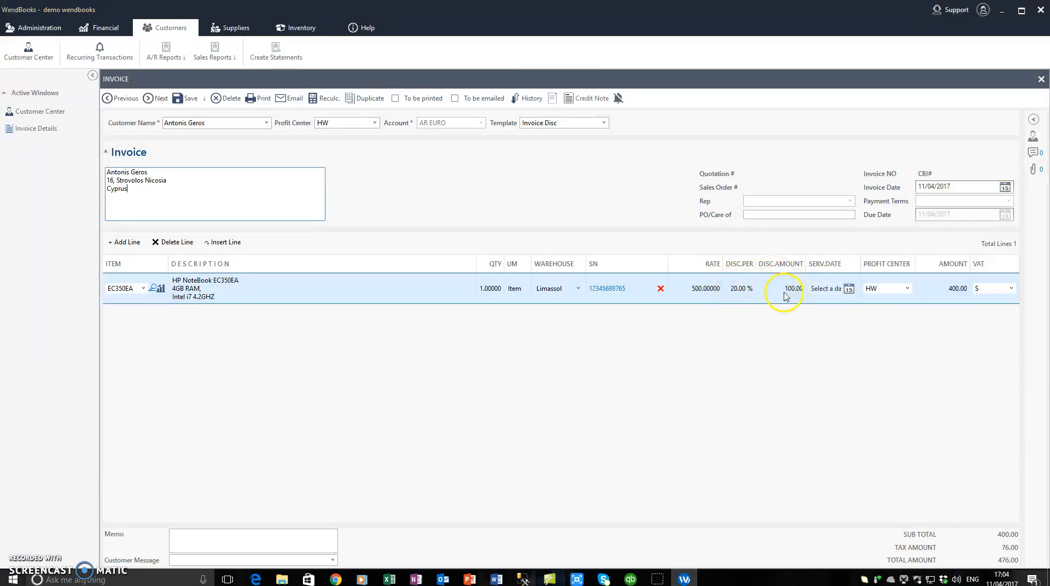
pyautogui.click(577, 124)
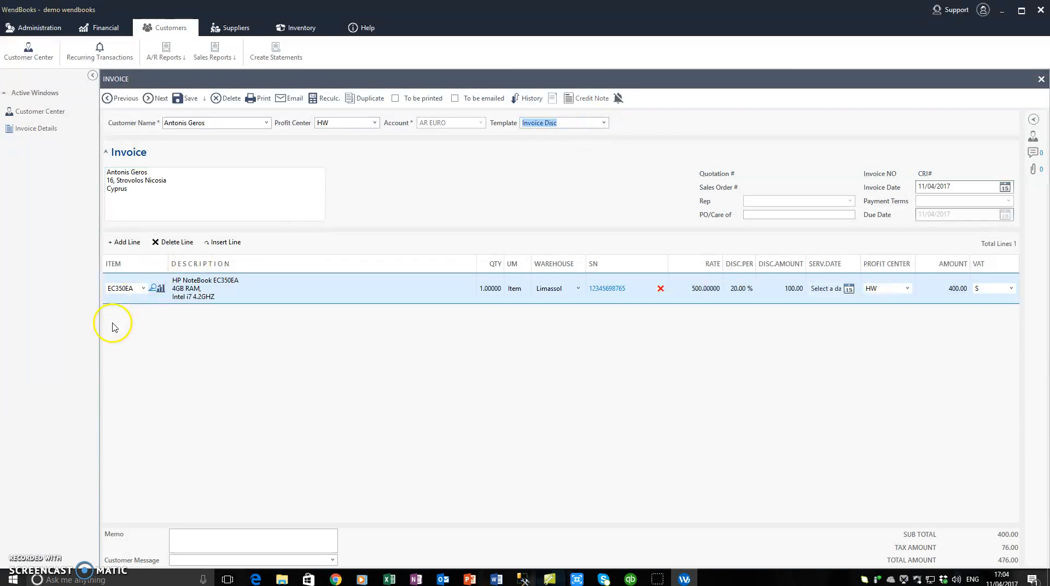
pyautogui.click(604, 123)
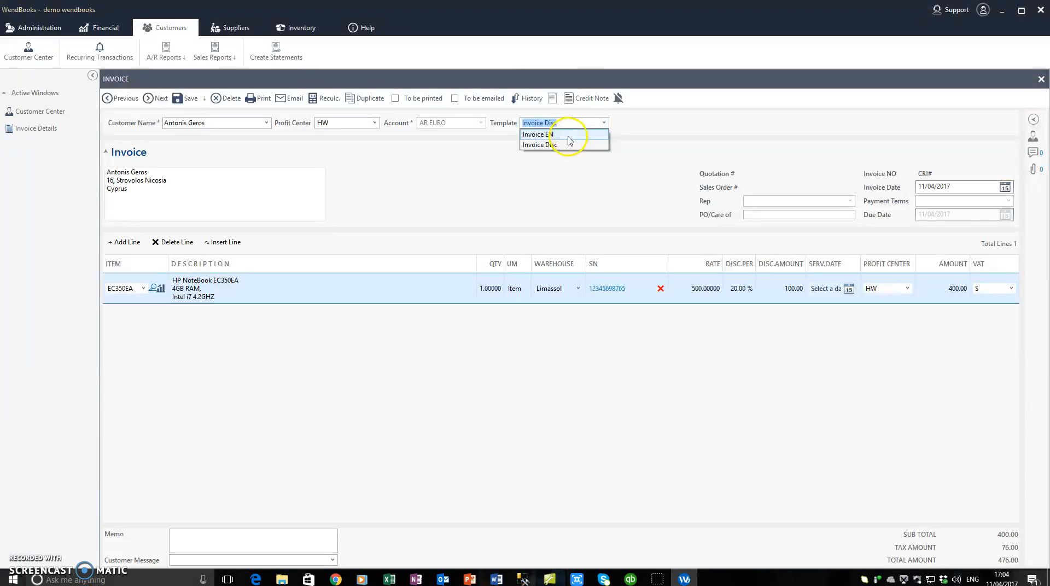
pyautogui.click(556, 135)
pyautogui.click(605, 123)
pyautogui.click(572, 145)
pyautogui.click(228, 204)
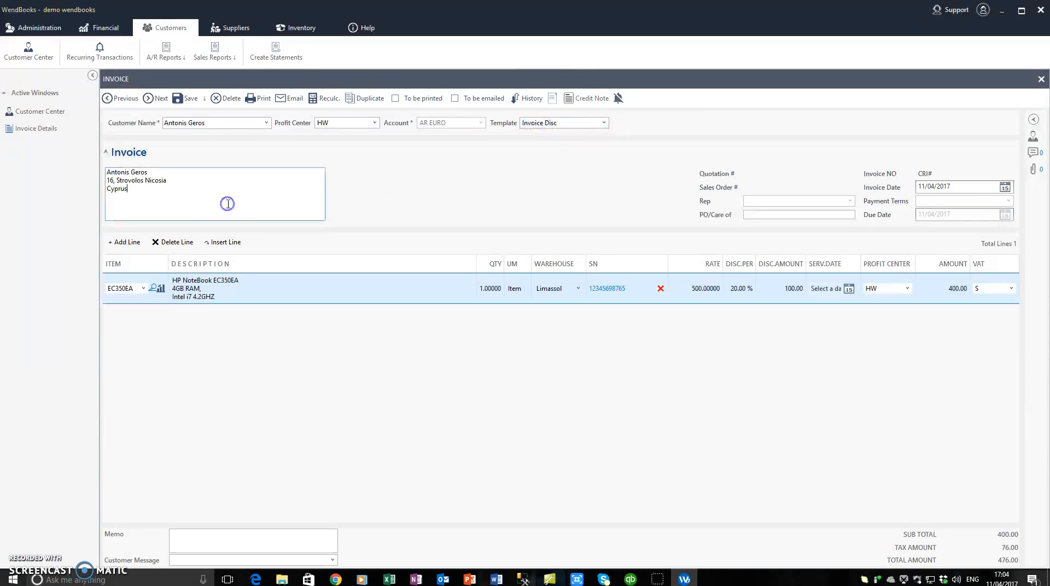
# Step: Add a new invoice line with the service item
pyautogui.click(125, 247)
pyautogui.click(129, 311)
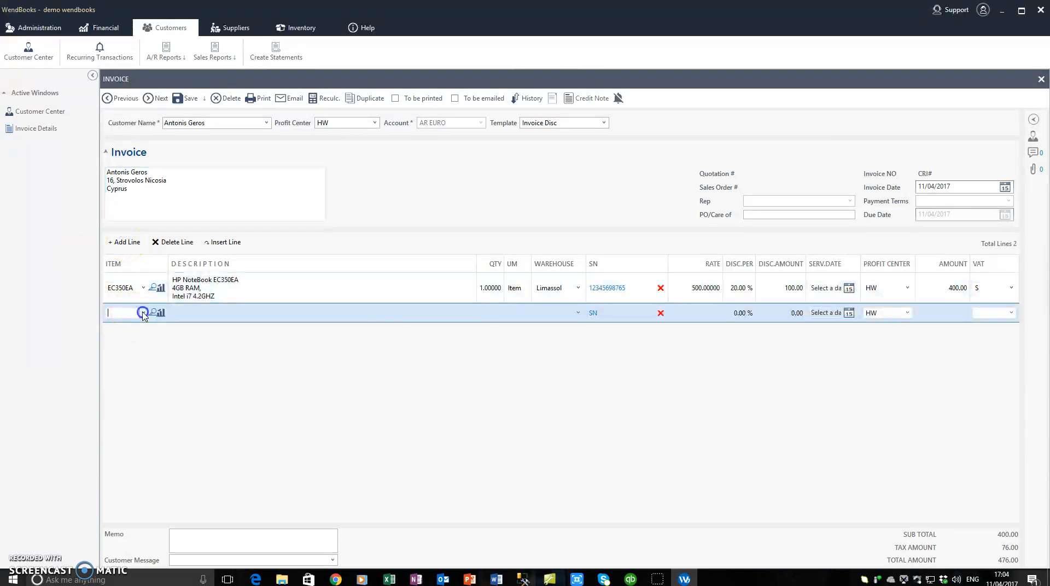
pyautogui.click(143, 313)
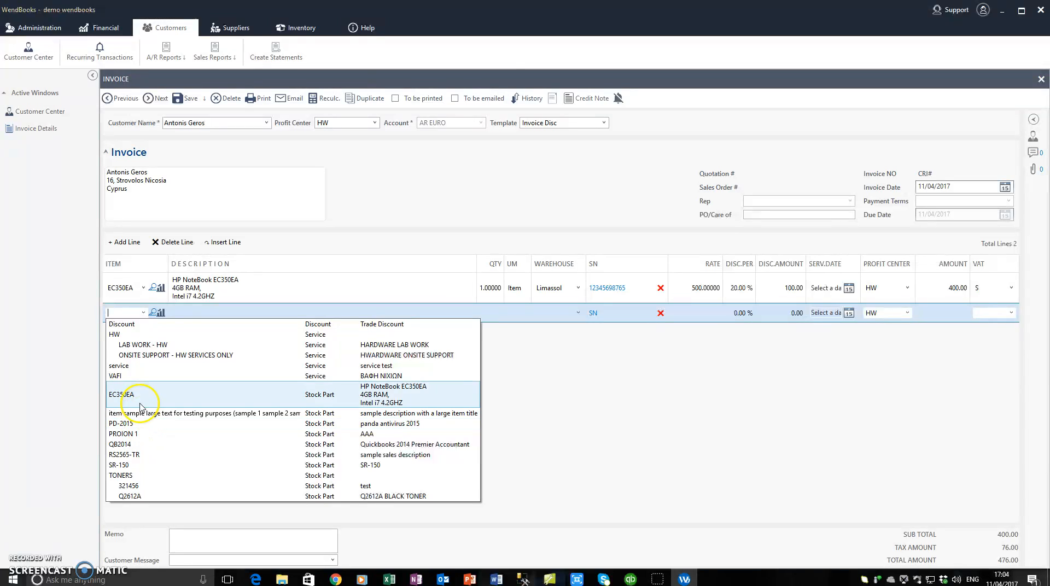
pyautogui.click(139, 367)
pyautogui.click(234, 205)
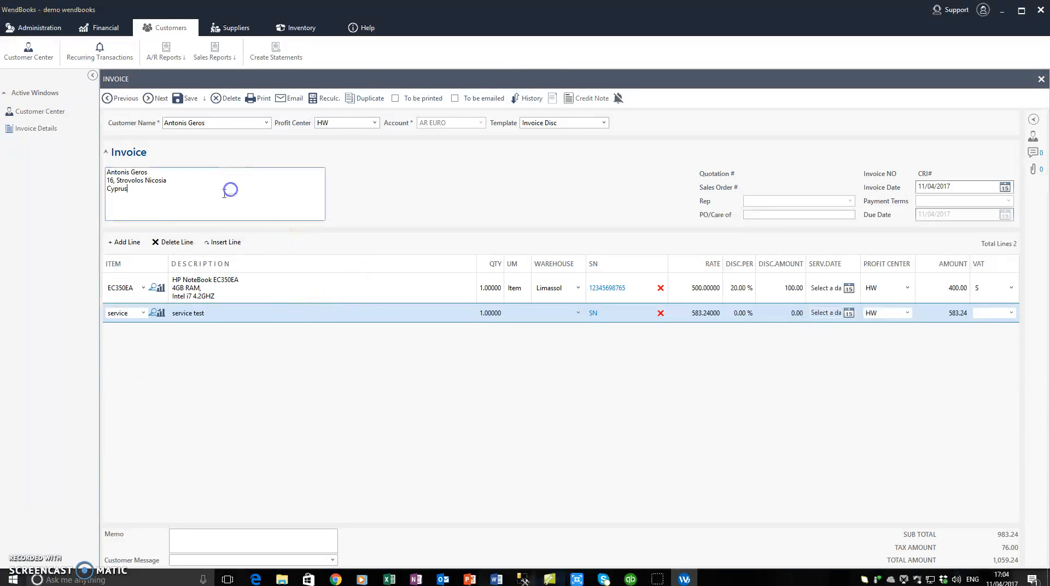
pyautogui.click(218, 312)
pyautogui.click(221, 289)
pyautogui.click(220, 313)
# Step: Insert a LAB WORK - HW line above the service line
pyautogui.click(221, 246)
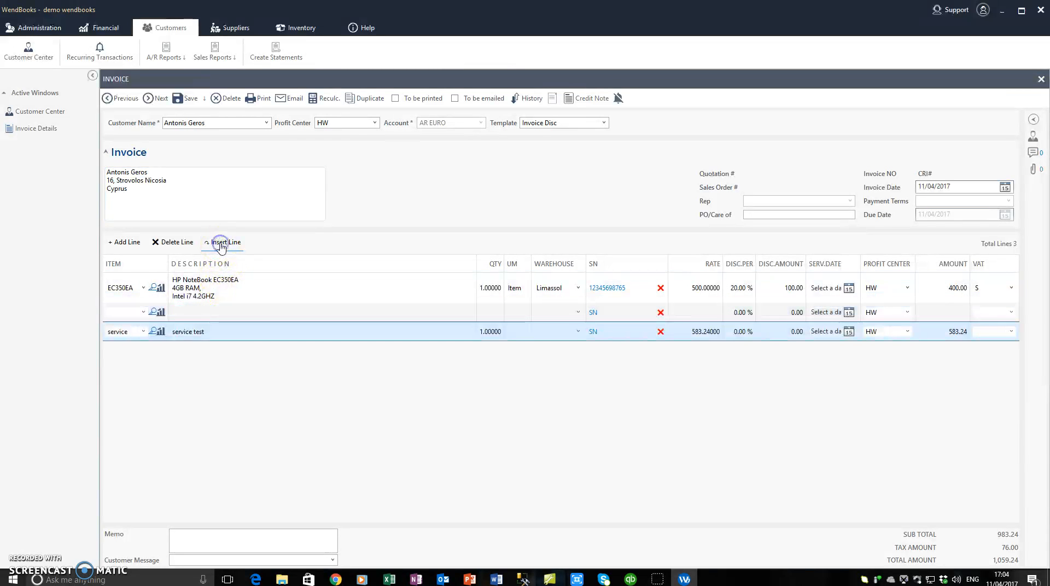
pyautogui.click(145, 313)
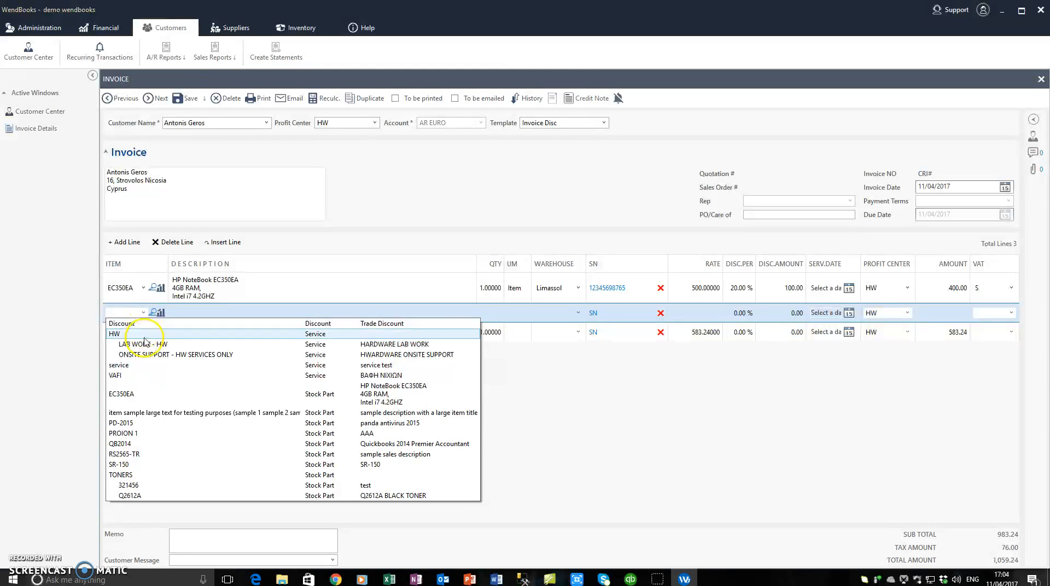
pyautogui.click(143, 329)
pyautogui.click(277, 186)
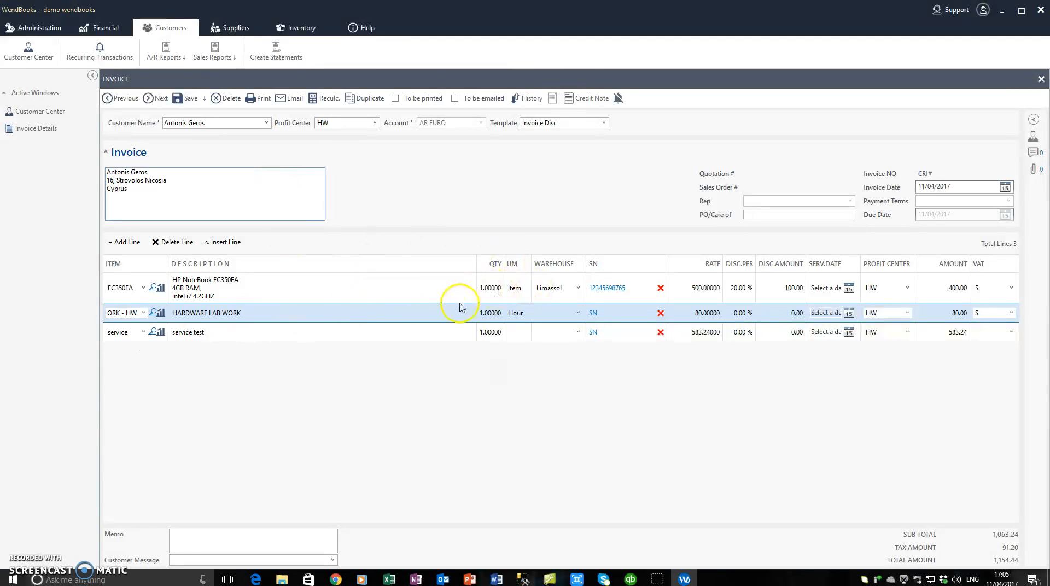
pyautogui.click(518, 294)
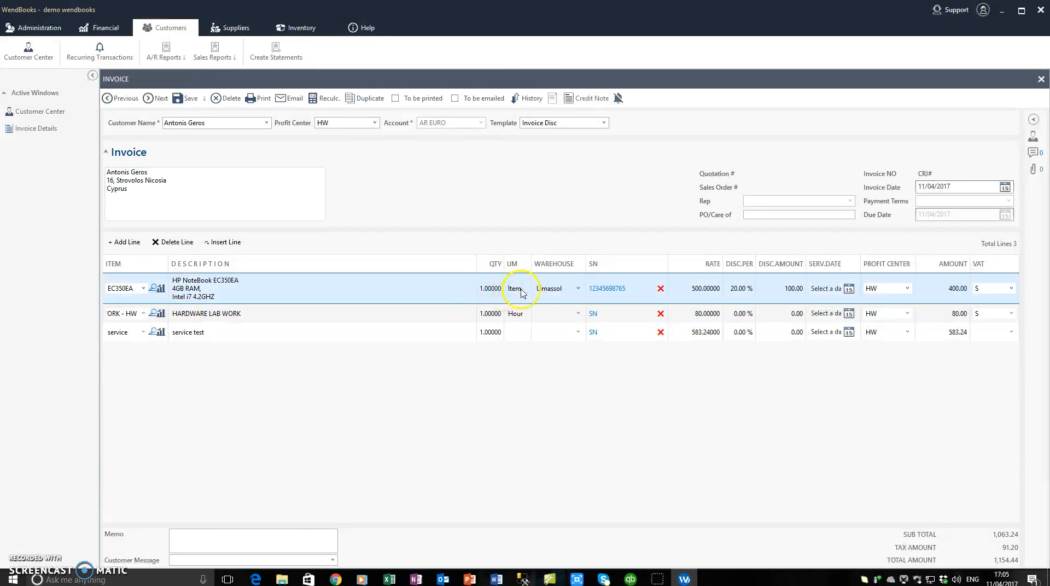
pyautogui.click(518, 313)
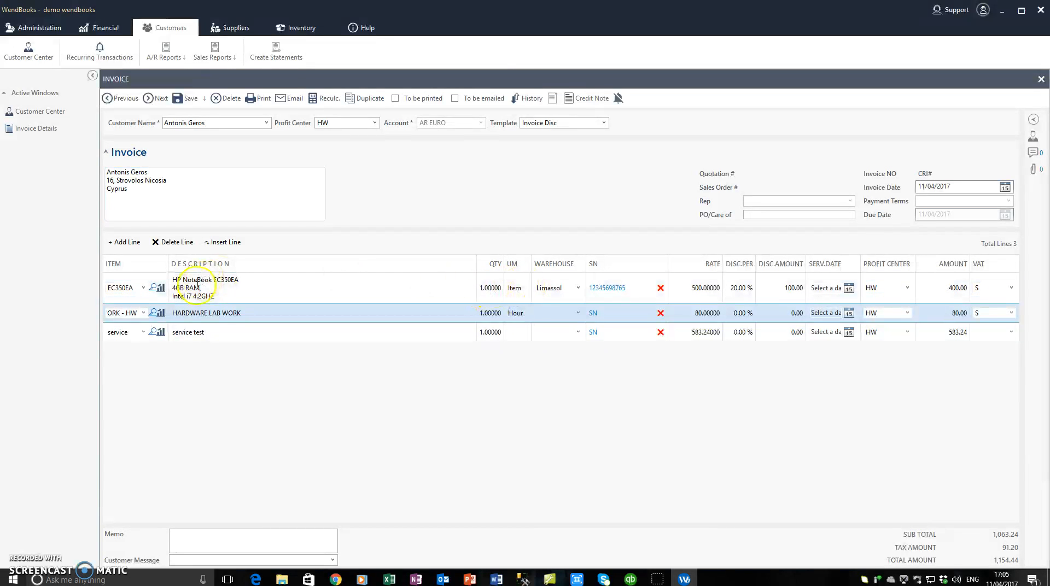
pyautogui.click(246, 295)
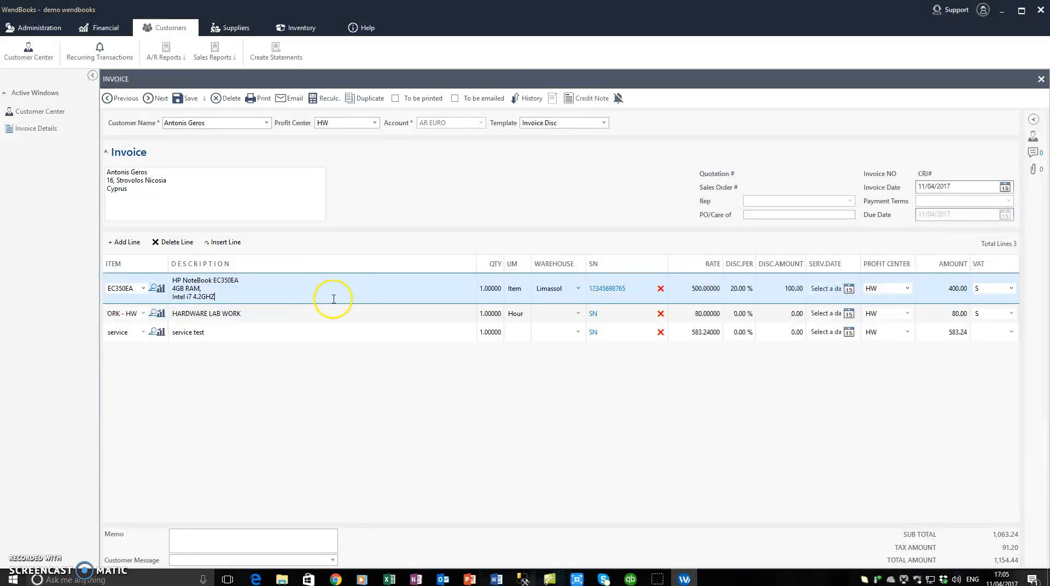
pyautogui.click(558, 313)
pyautogui.click(579, 314)
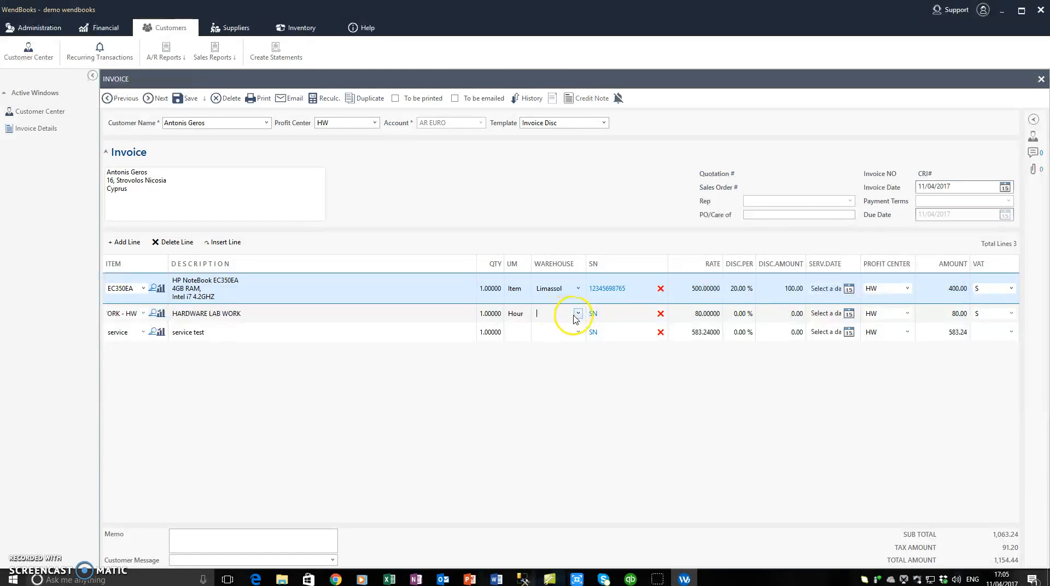
pyautogui.click(552, 312)
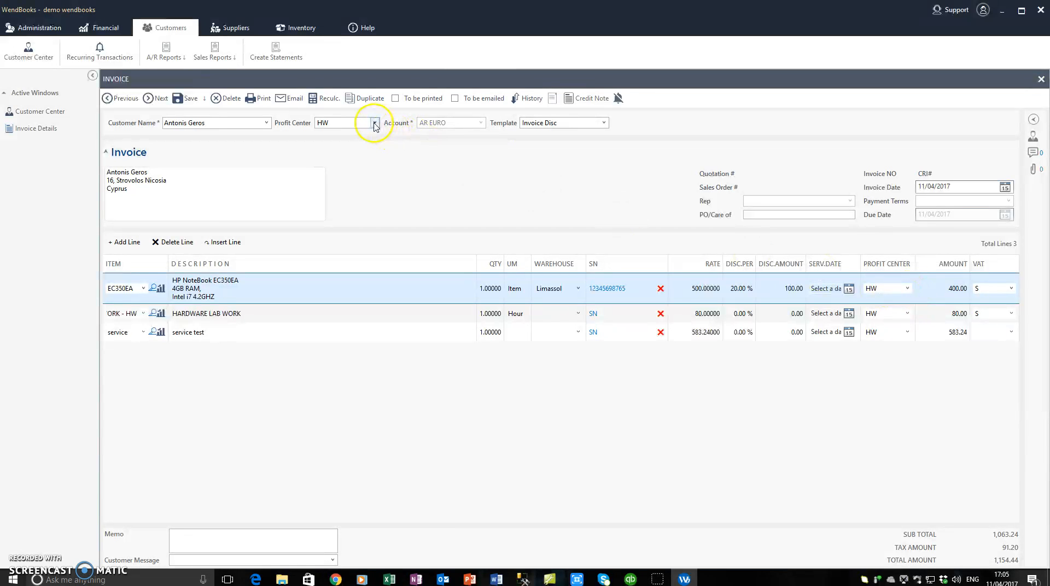
pyautogui.click(907, 289)
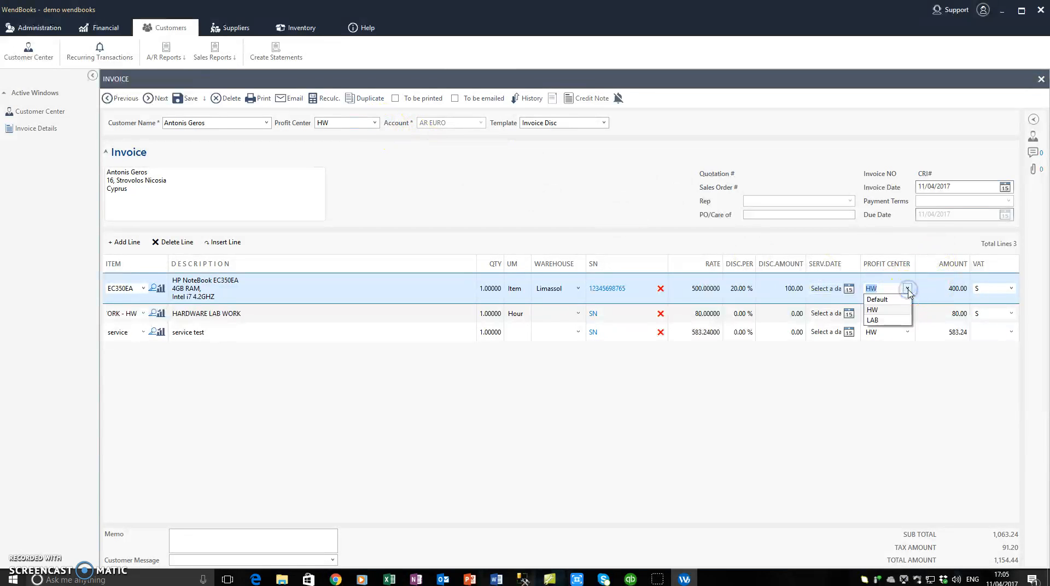
pyautogui.click(898, 322)
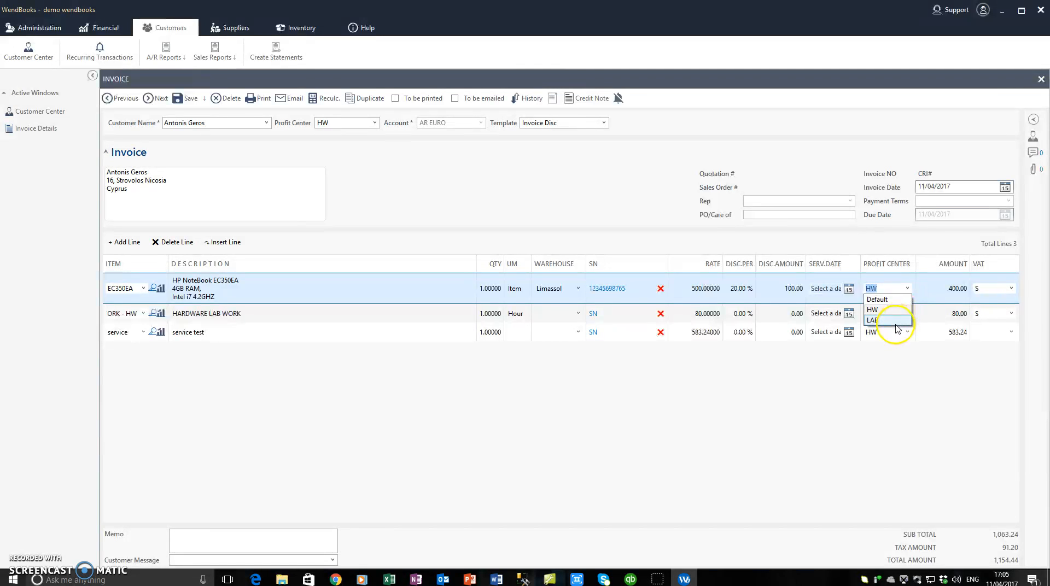
pyautogui.click(581, 183)
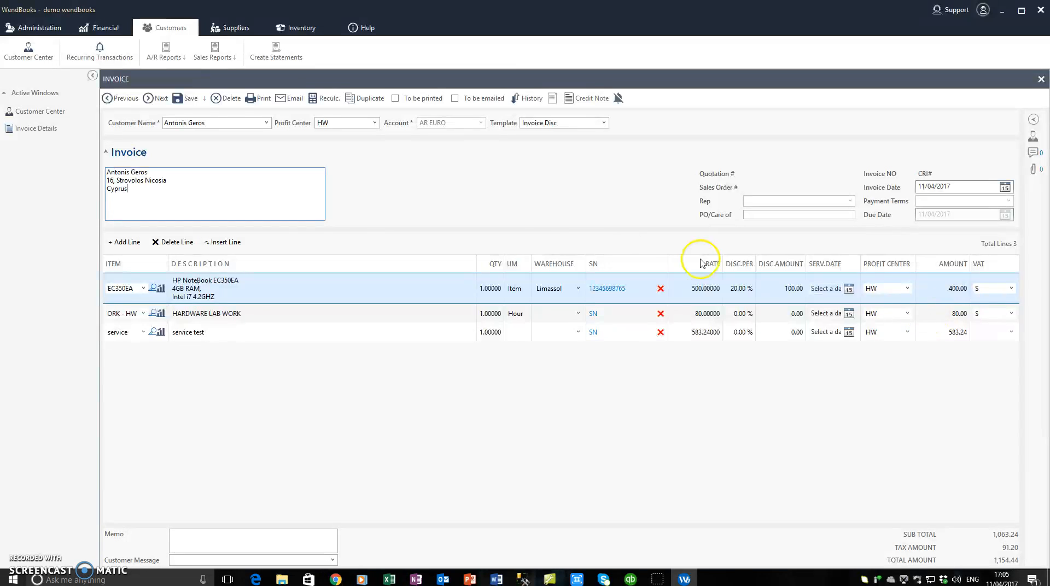
# Step: Choose the 'Thank you for prefering us !!!' customer message
pyautogui.click(332, 560)
pyautogui.click(294, 572)
pyautogui.click(277, 199)
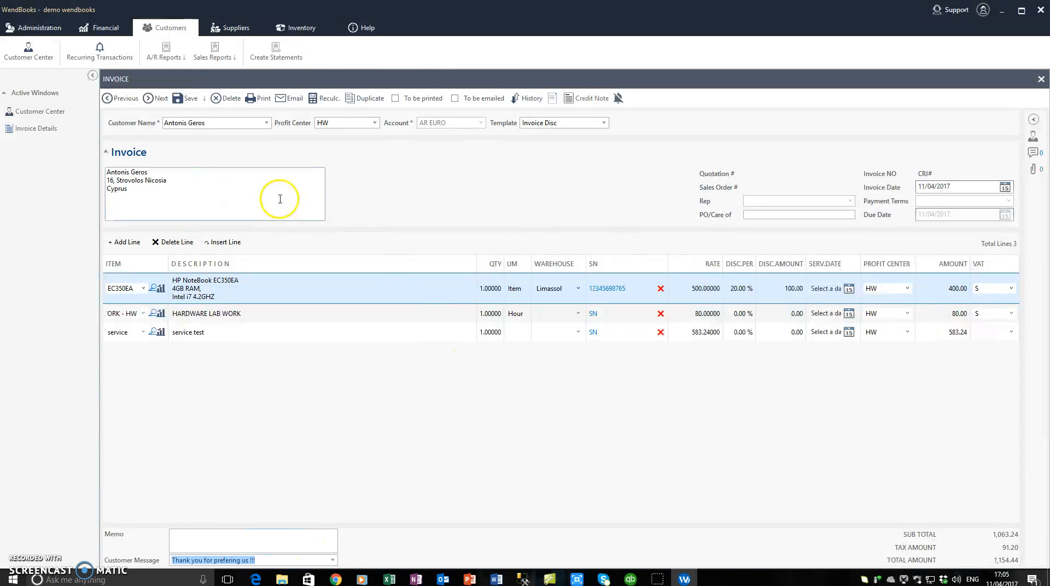
# Step: Fill in the telephone-order PO/Care of reference, then save and close invoice CRI51
pyautogui.click(763, 215)
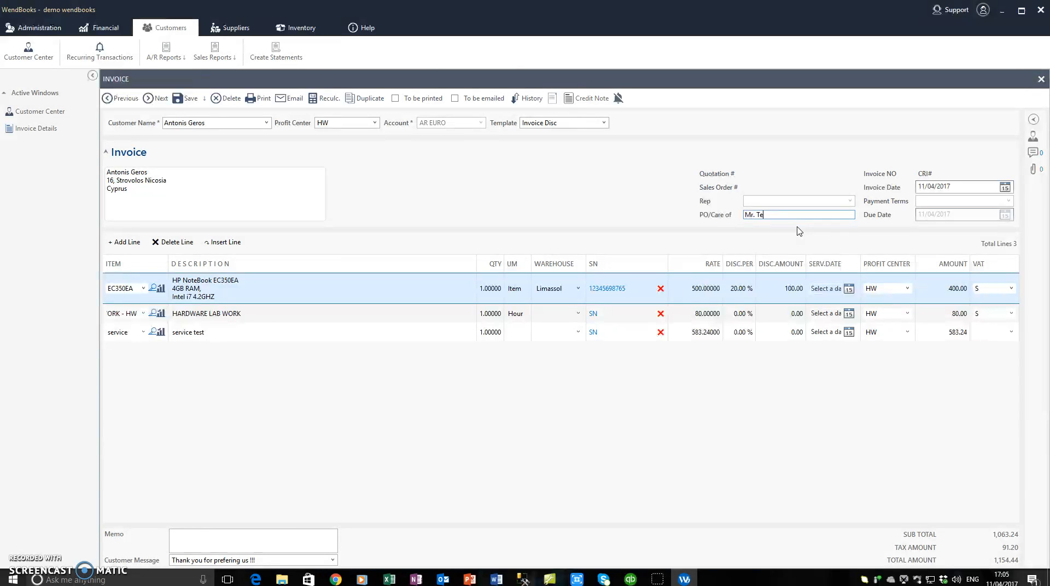
pyautogui.click(245, 189)
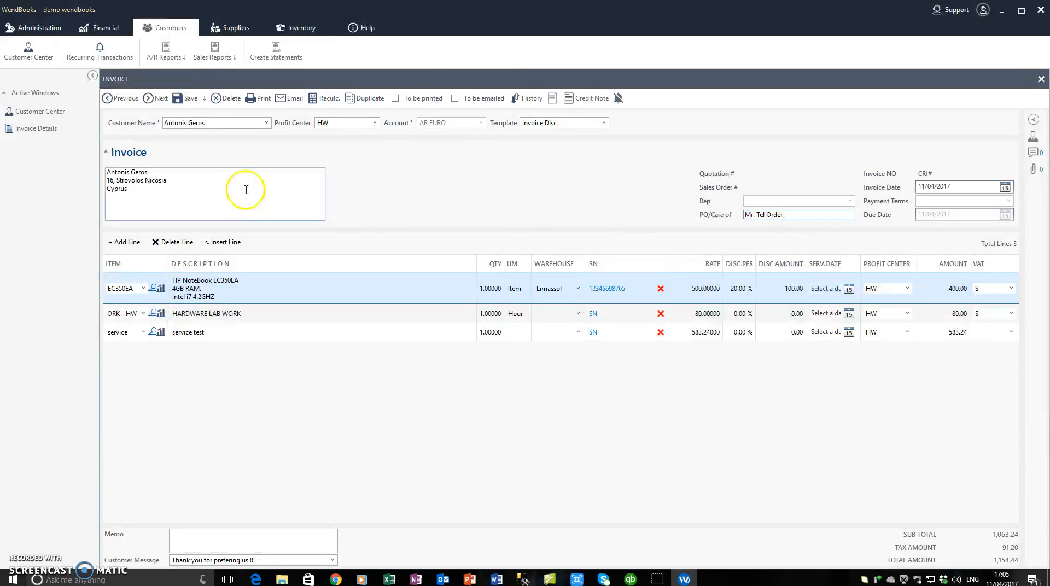
pyautogui.click(177, 99)
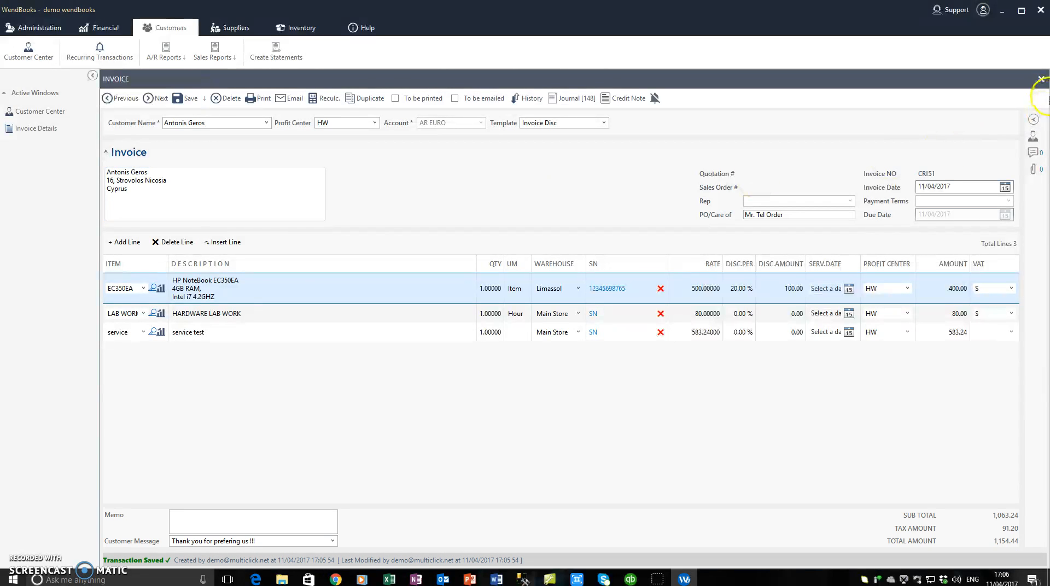
pyautogui.click(1041, 78)
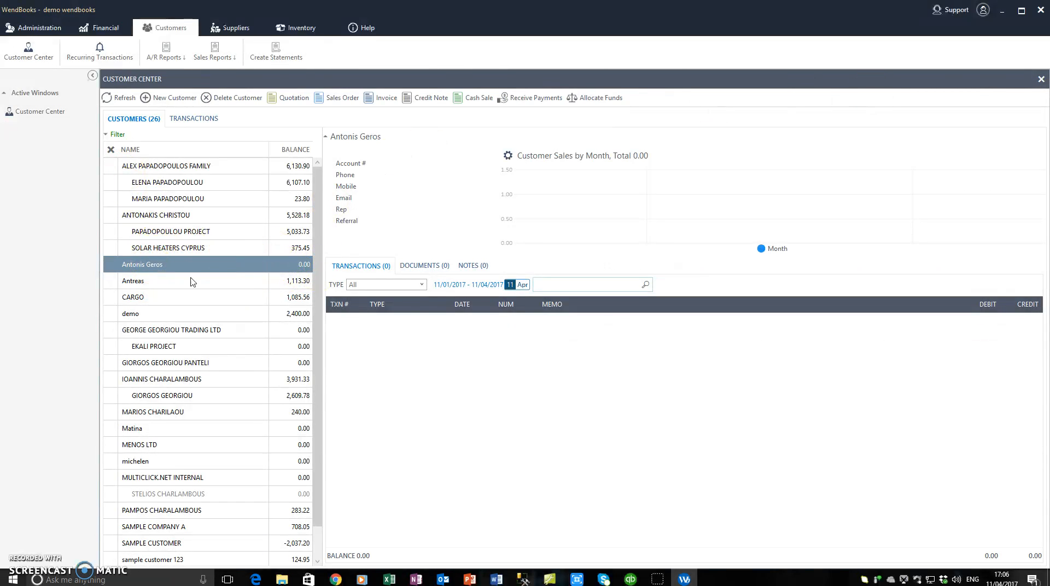
# Step: Refresh the customer's transactions, show all dates, and reopen invoice CRI51
pyautogui.click(121, 99)
pyautogui.click(388, 325)
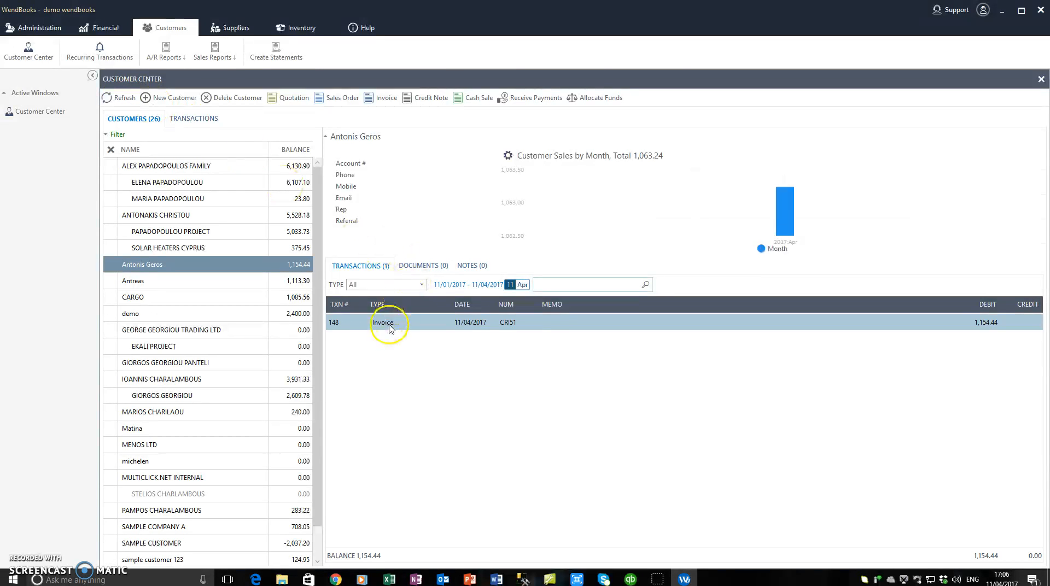
pyautogui.click(468, 285)
pyautogui.click(445, 477)
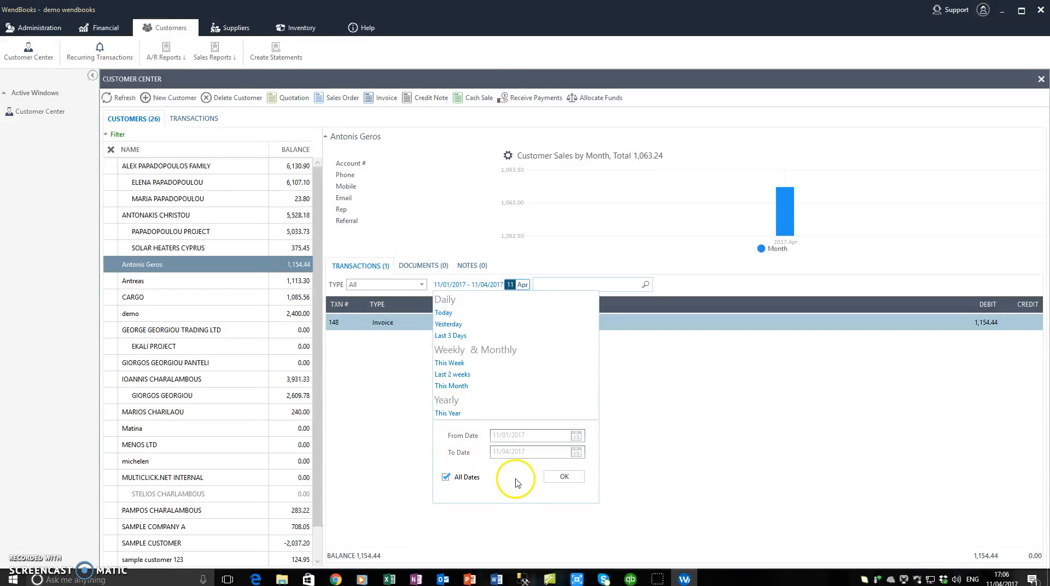
pyautogui.click(564, 477)
pyautogui.click(408, 339)
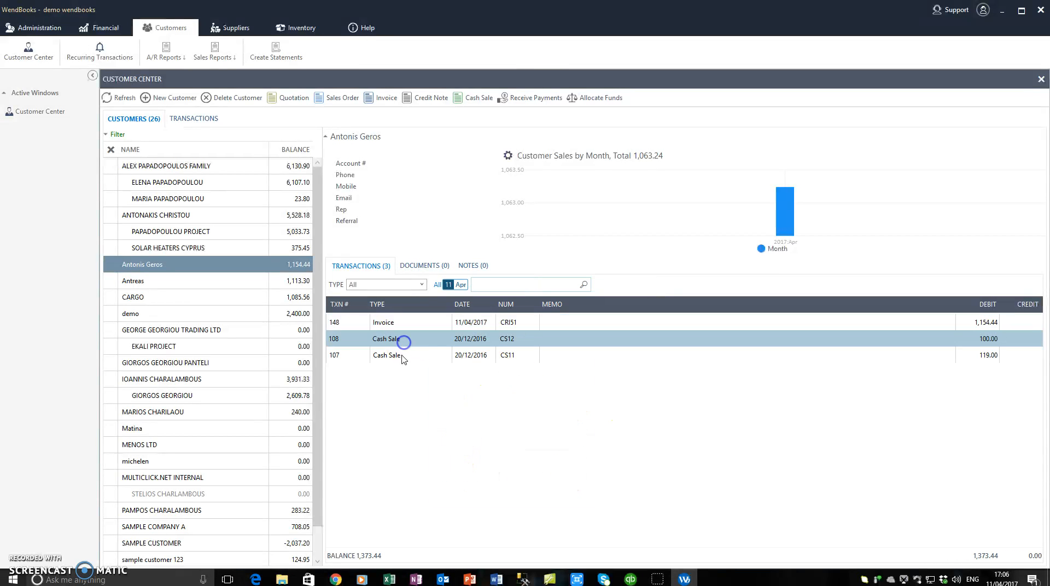
pyautogui.click(411, 326)
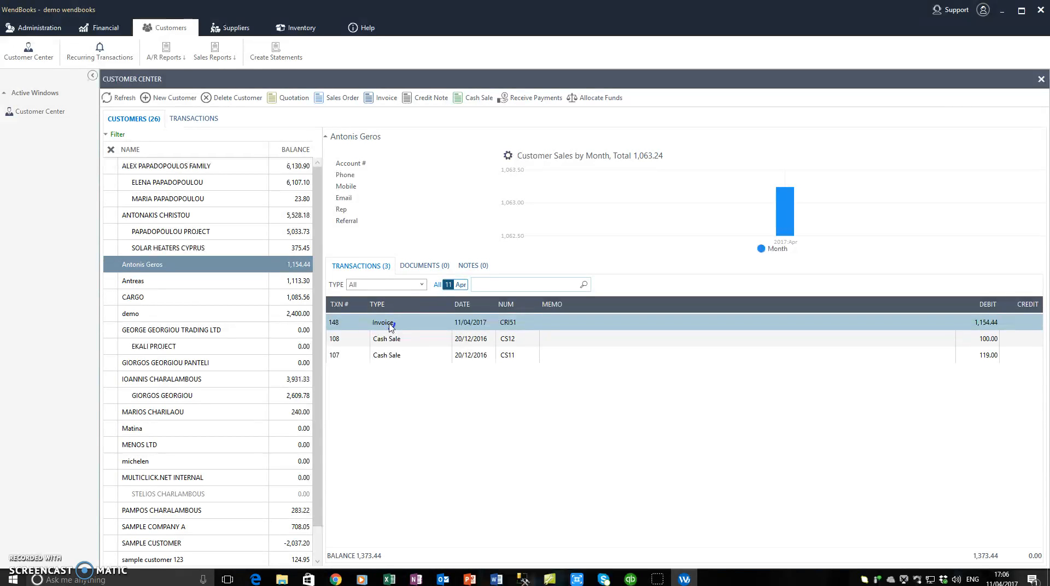
pyautogui.doubleClick(392, 327)
# Step: Save invoice CRI51 through the Save options, keeping it open for review
pyautogui.click(256, 181)
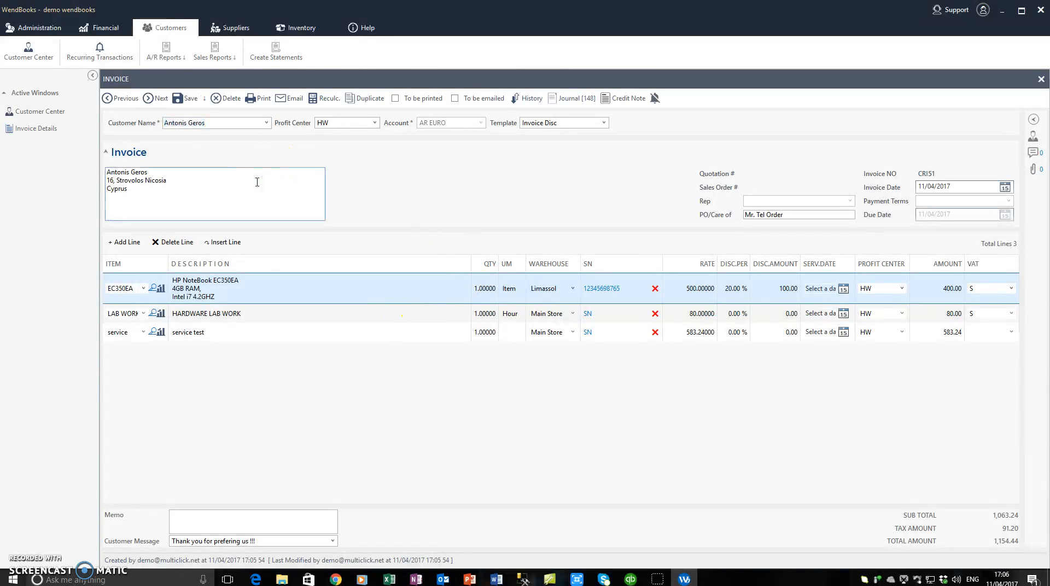
pyautogui.click(205, 99)
pyautogui.click(208, 129)
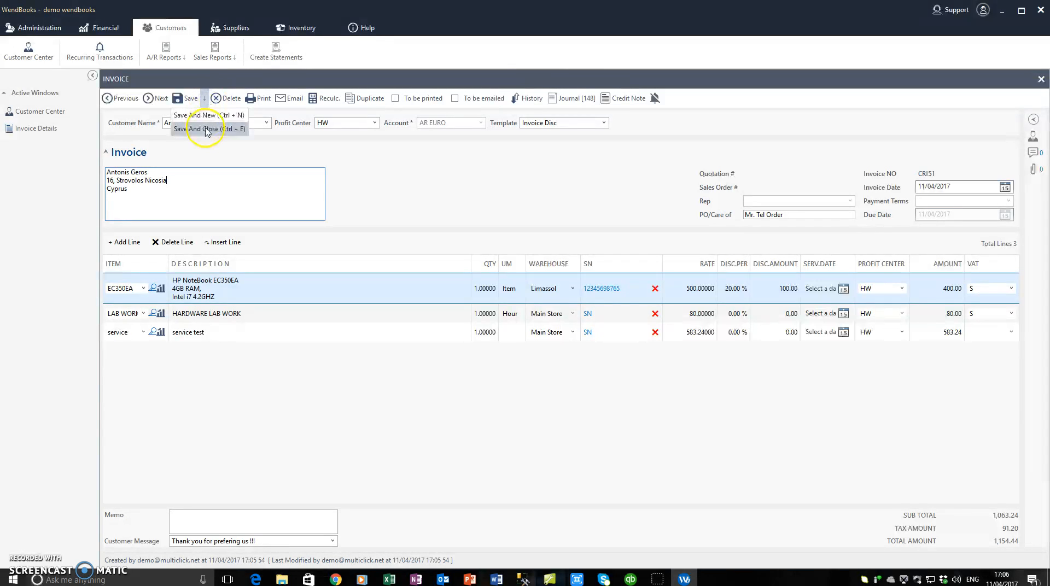
pyautogui.click(180, 101)
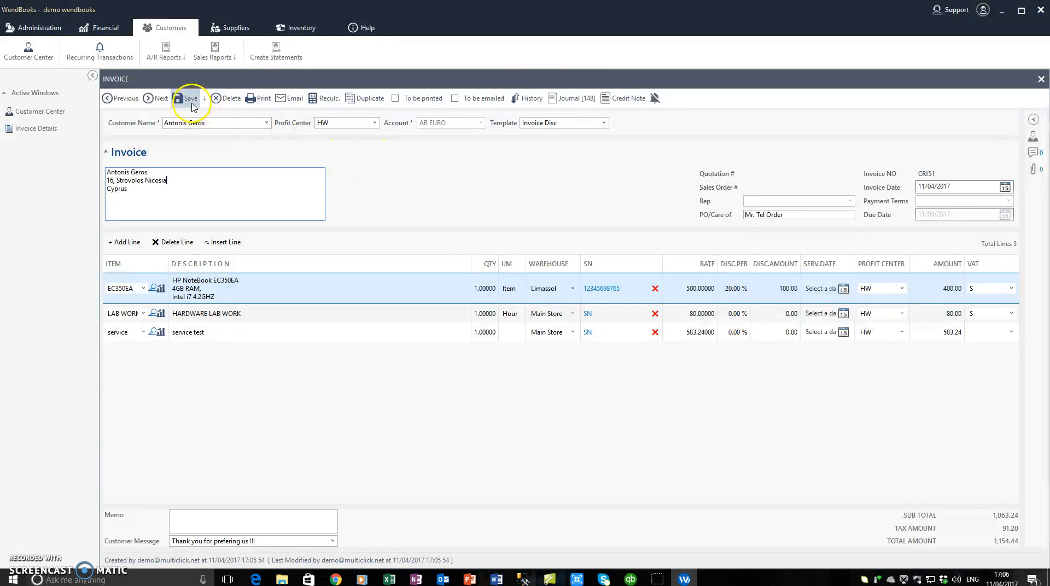
pyautogui.click(125, 100)
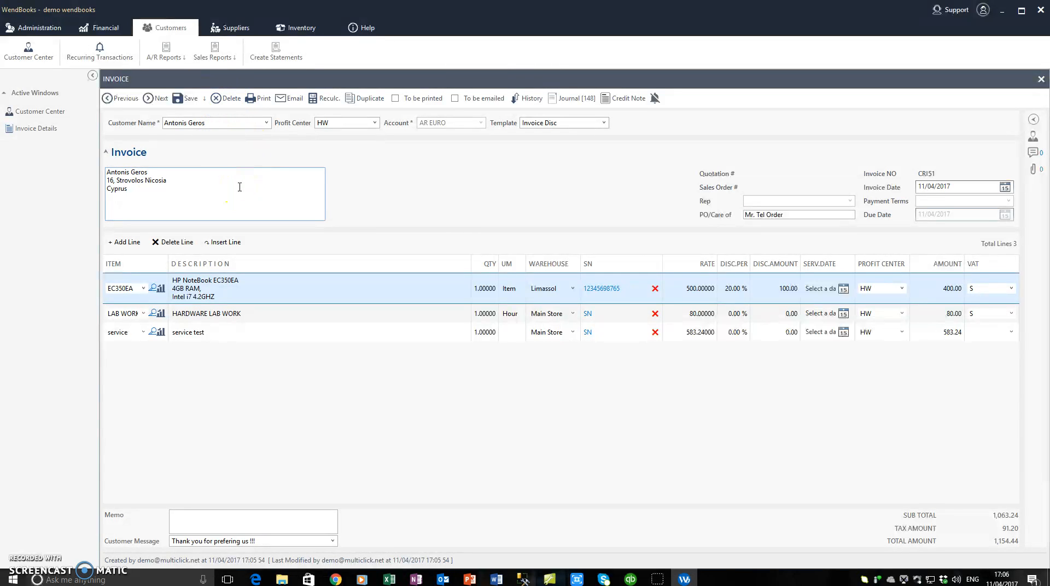
pyautogui.click(225, 101)
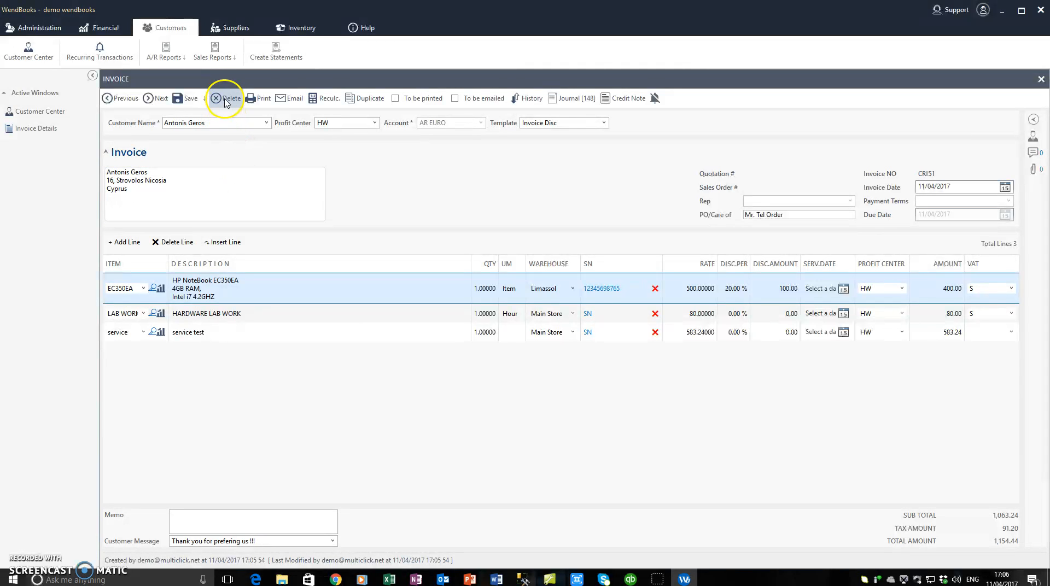
# Step: Export CRI51's printable preview to Word and close the report window
pyautogui.click(259, 99)
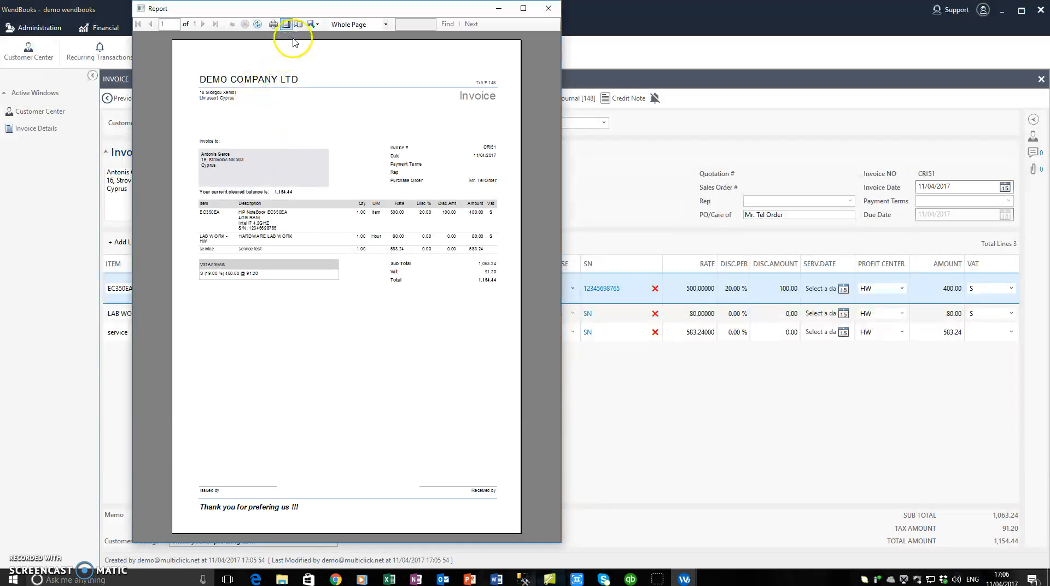
pyautogui.click(313, 27)
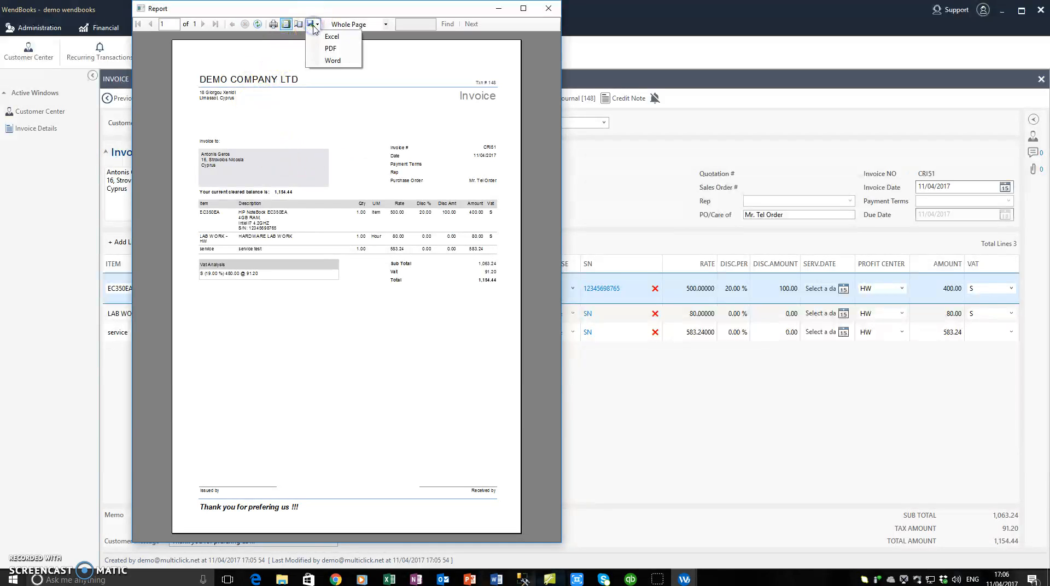
pyautogui.click(333, 61)
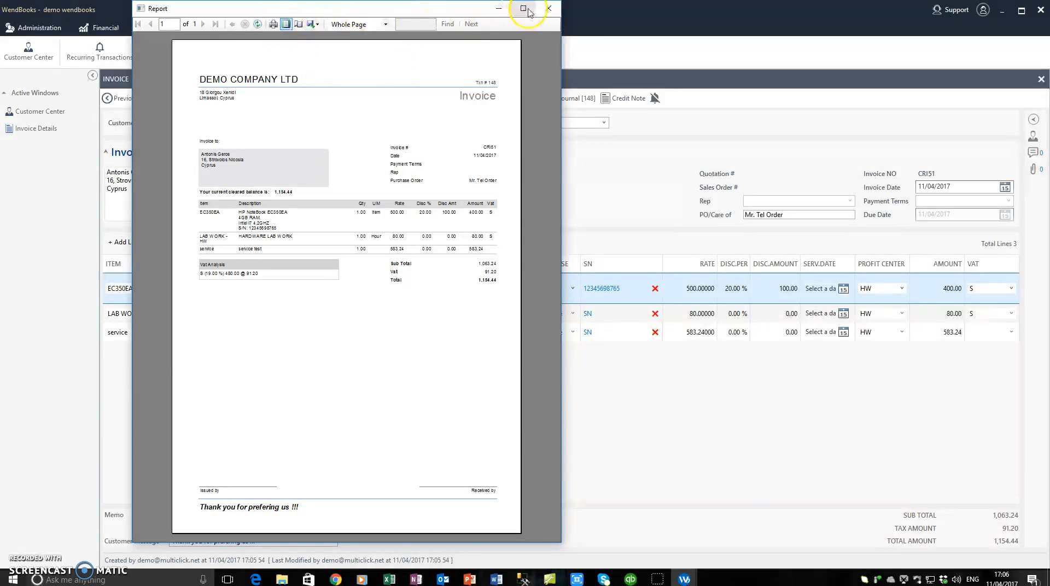
pyautogui.click(547, 9)
pyautogui.click(268, 202)
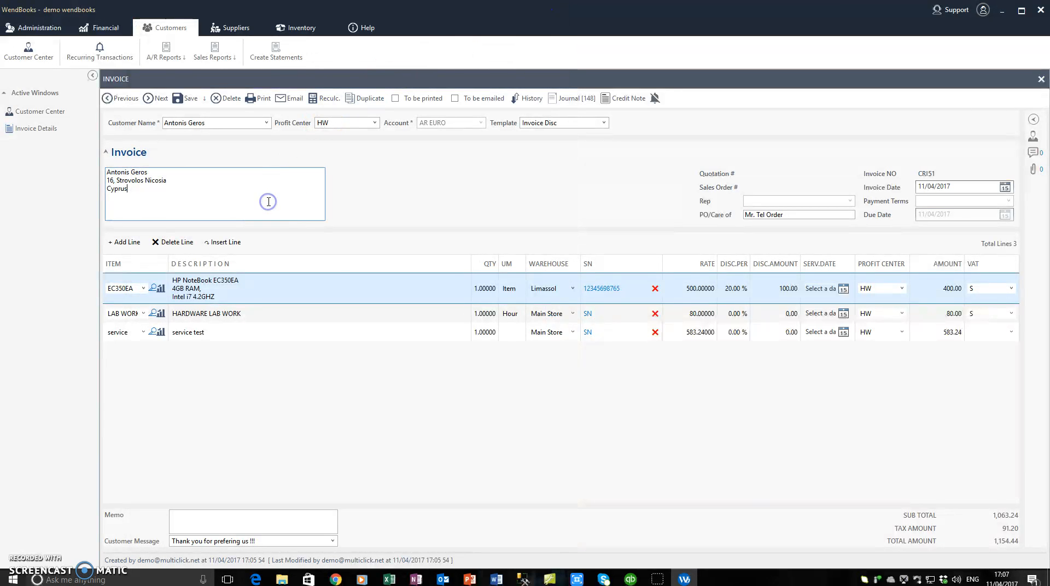
pyautogui.click(298, 104)
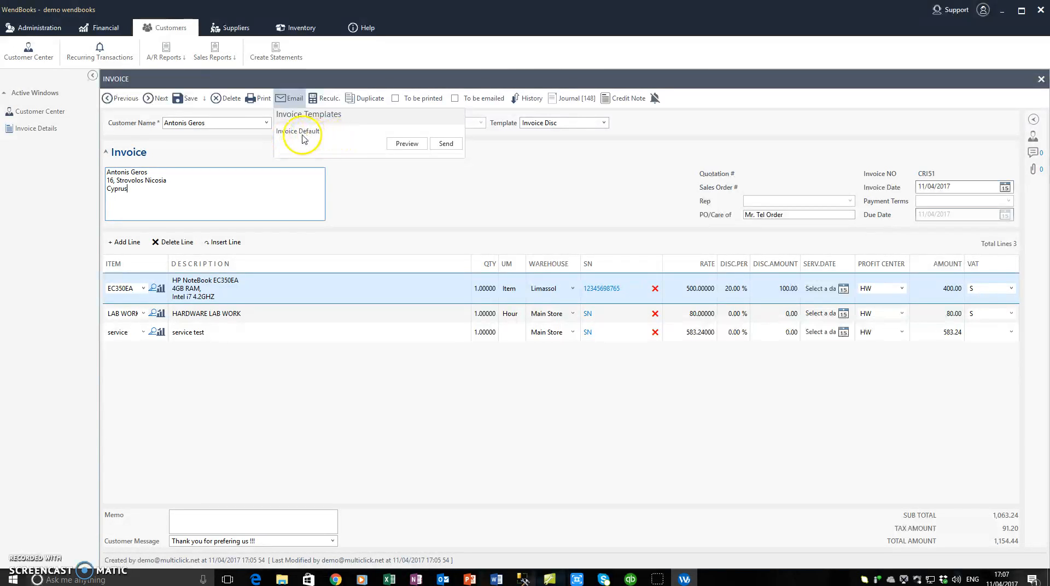
pyautogui.click(407, 143)
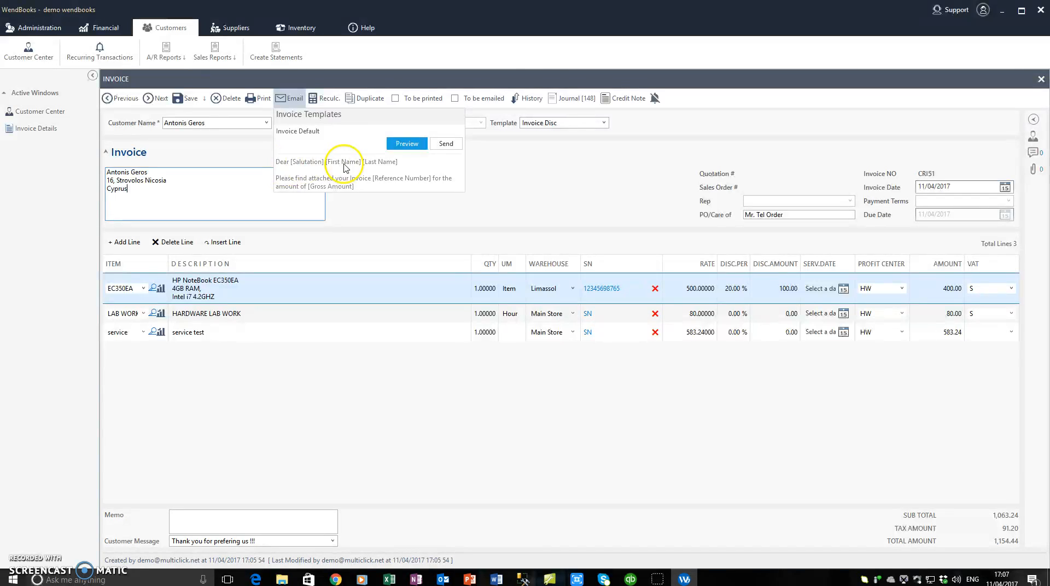
pyautogui.click(496, 176)
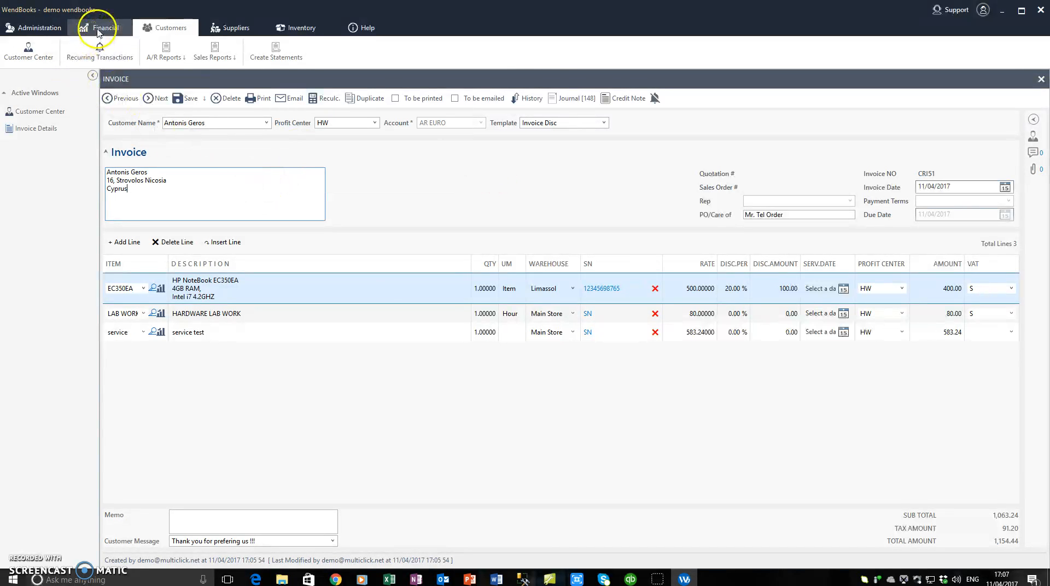
# Step: Review the Message Templates in Administration Preferences, showing the Quotation filter, then close it
pyautogui.click(33, 27)
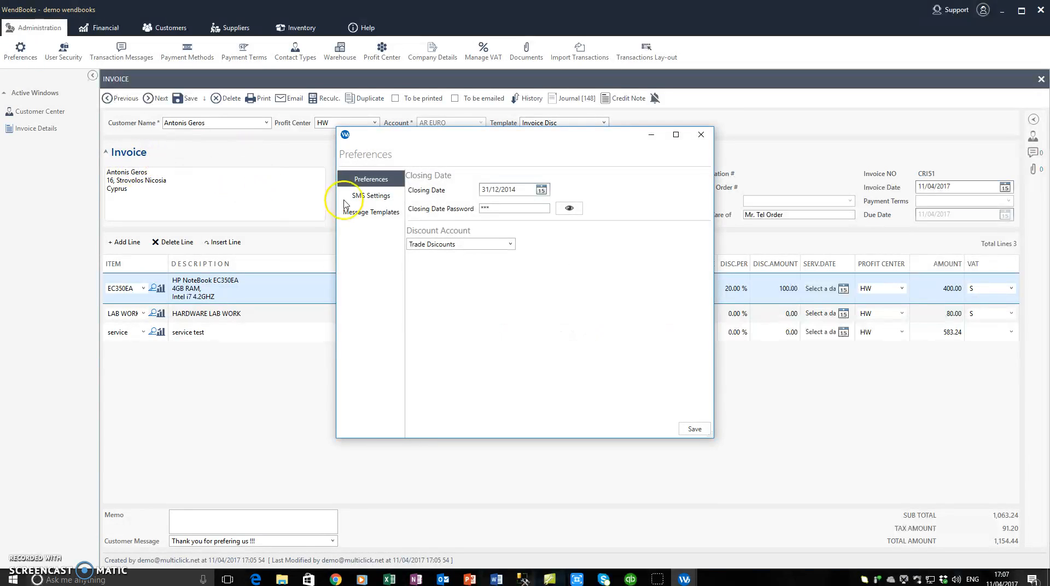
pyautogui.click(367, 218)
pyautogui.click(456, 206)
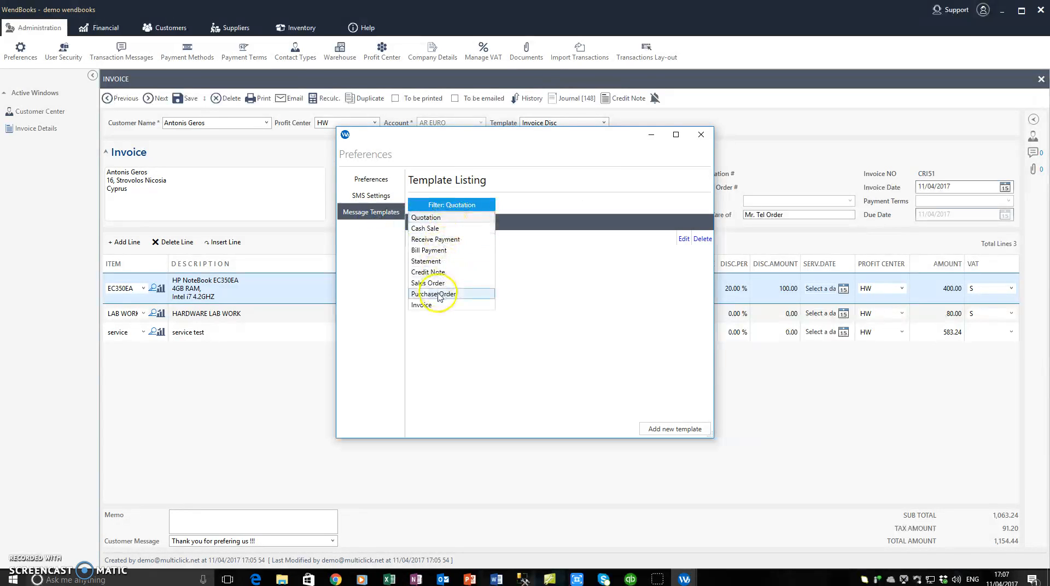
pyautogui.click(564, 187)
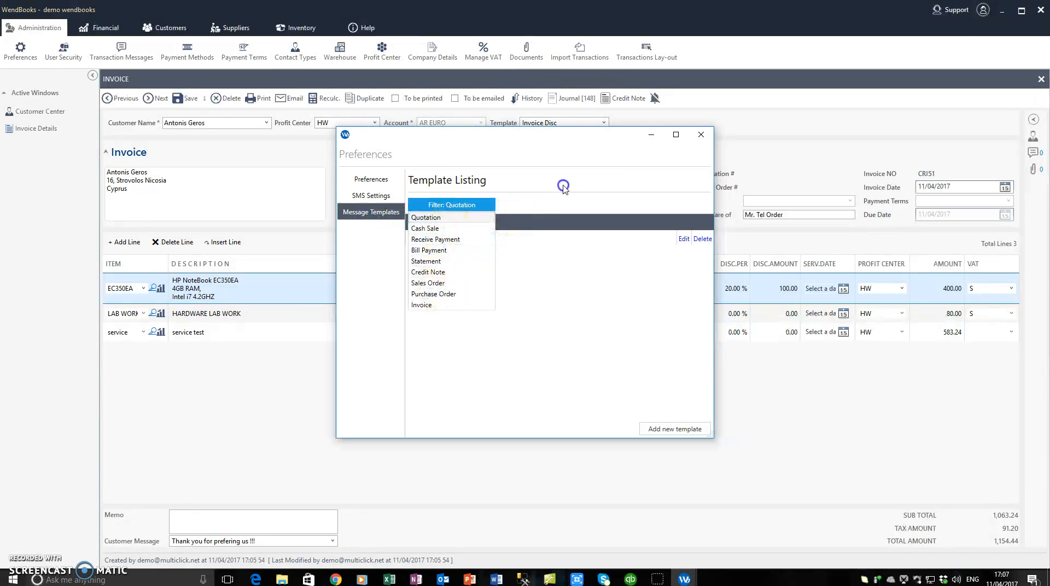
pyautogui.click(701, 135)
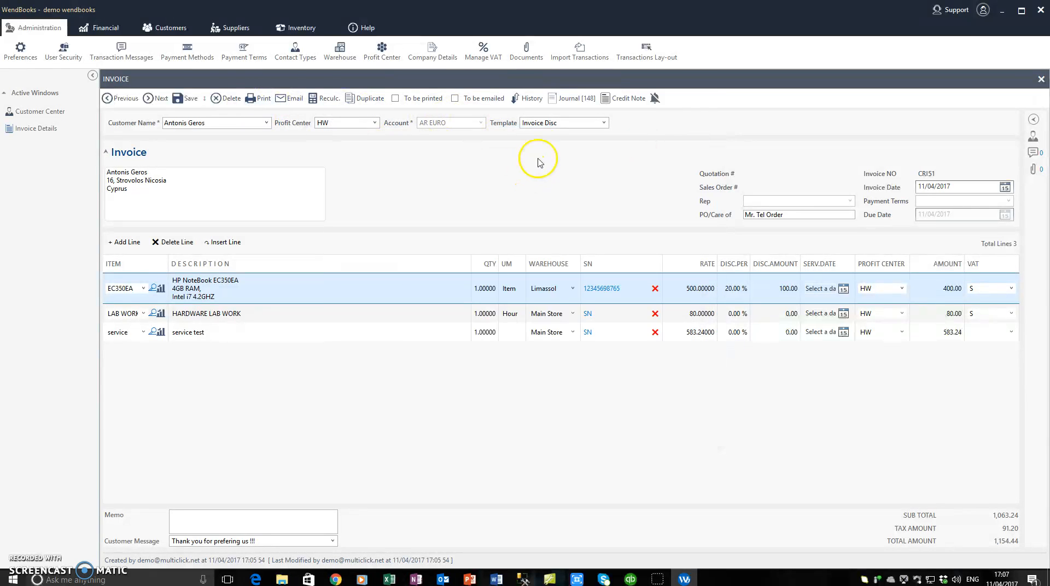
pyautogui.click(573, 101)
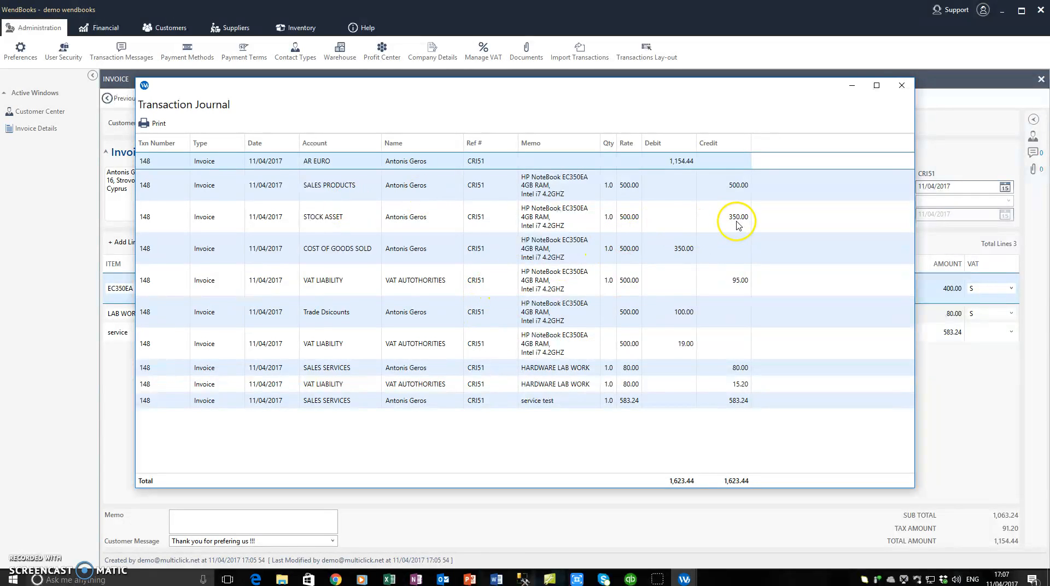
pyautogui.click(901, 85)
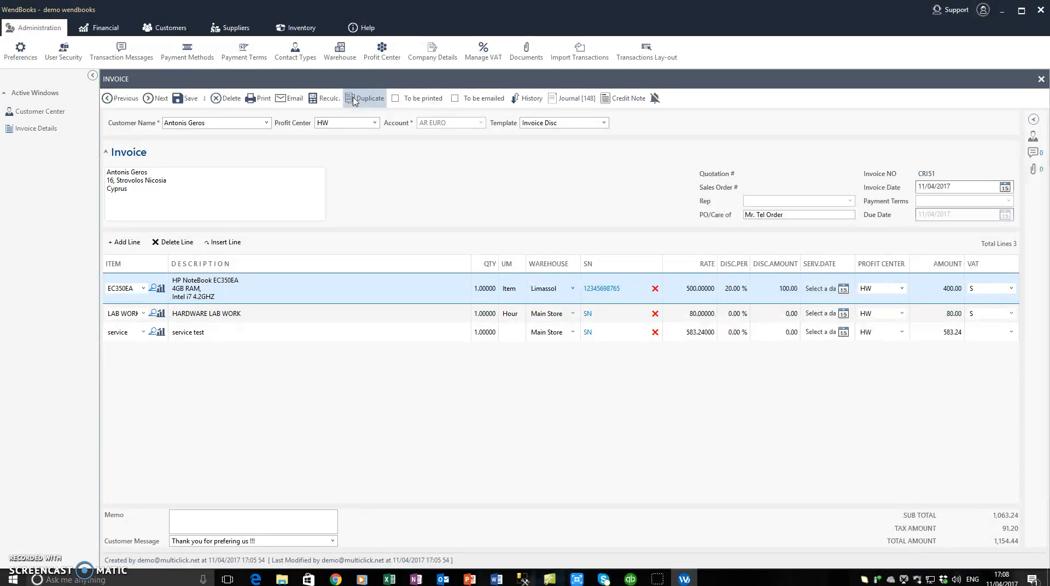
# Step: Try the To be printed and To be emailed flags on CRI51, then clear both
pyautogui.click(260, 177)
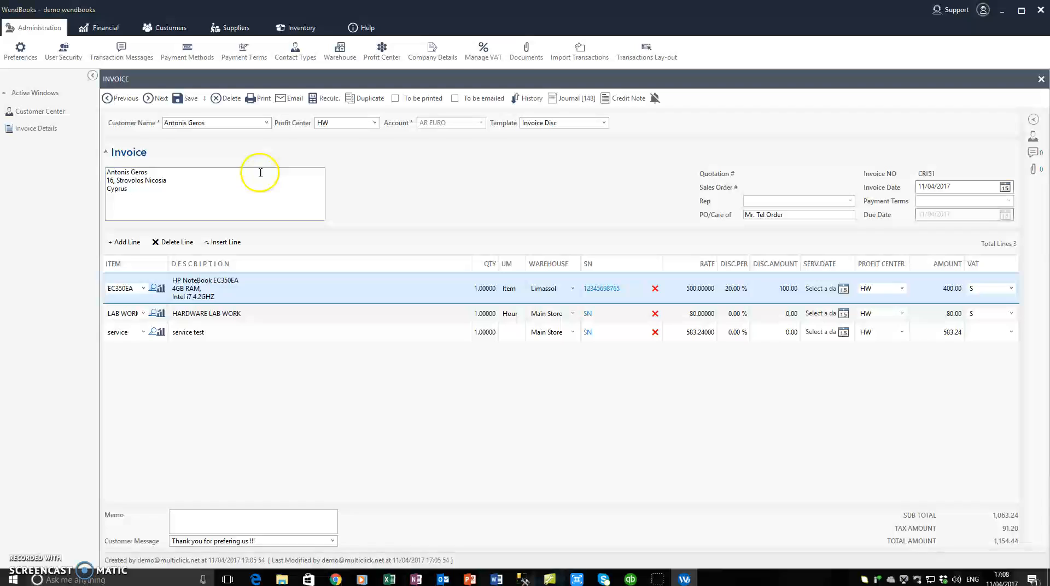
pyautogui.click(395, 102)
pyautogui.click(454, 100)
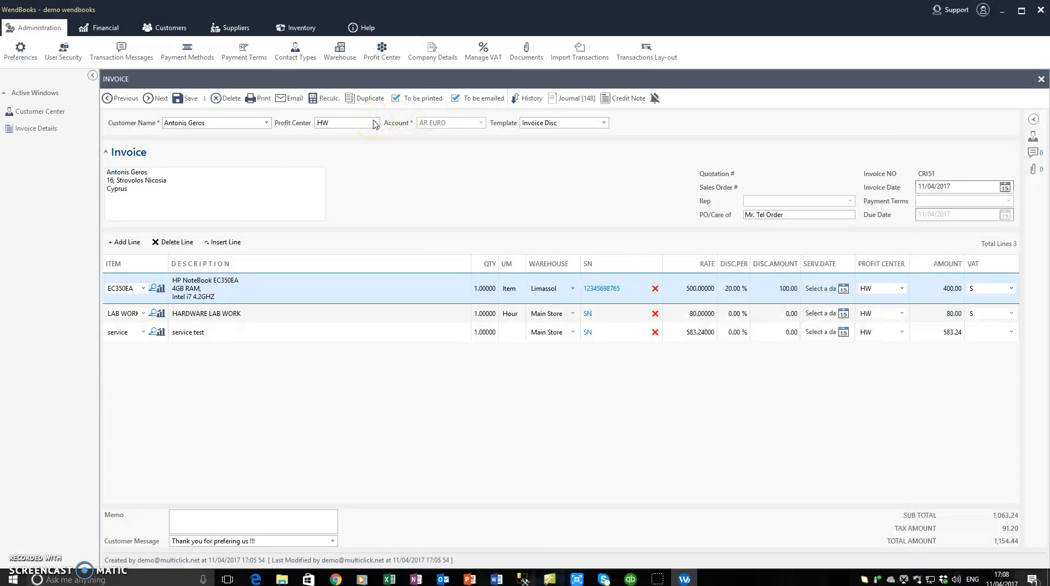
pyautogui.click(105, 28)
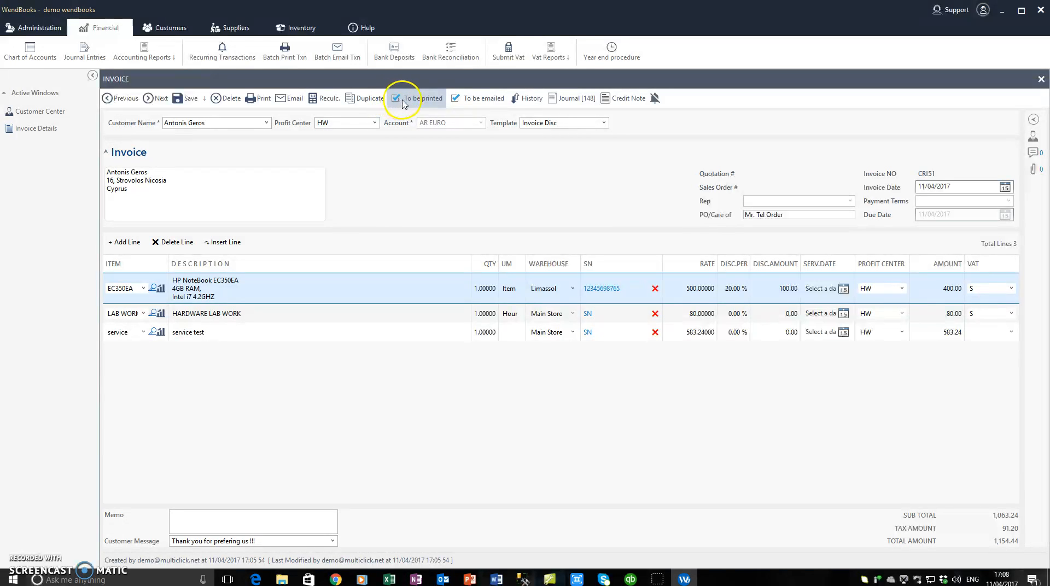
pyautogui.click(484, 108)
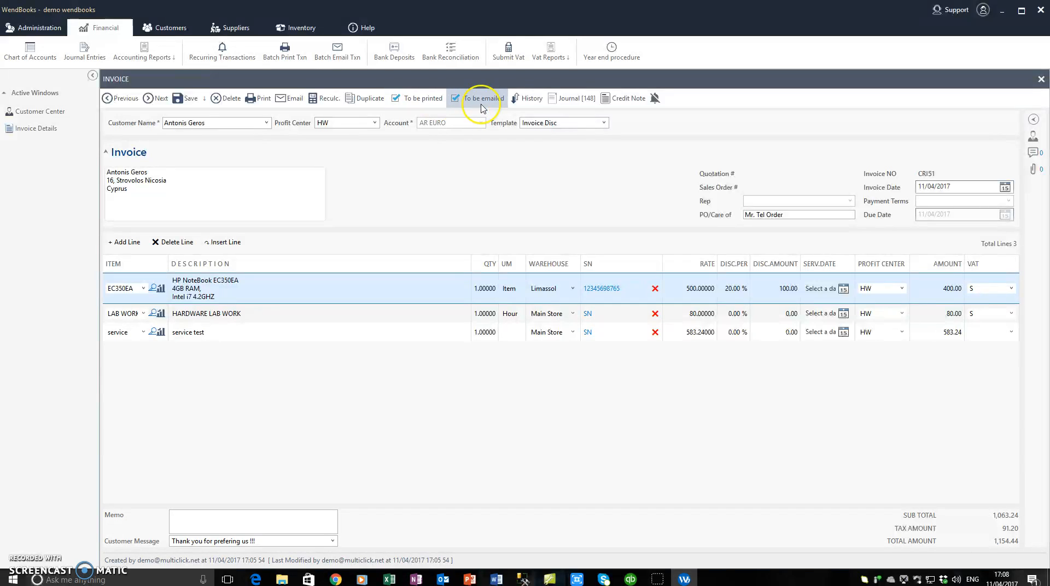
pyautogui.click(453, 99)
pyautogui.click(418, 99)
pyautogui.click(292, 186)
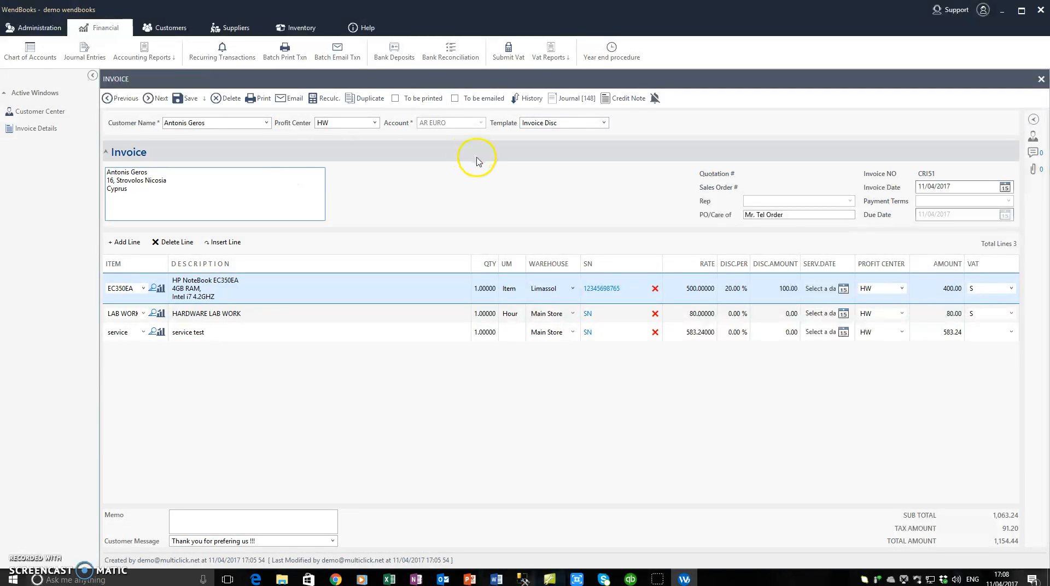
# Step: Check CRI51's transaction history, then close the invoice, saving its changes
pyautogui.click(524, 101)
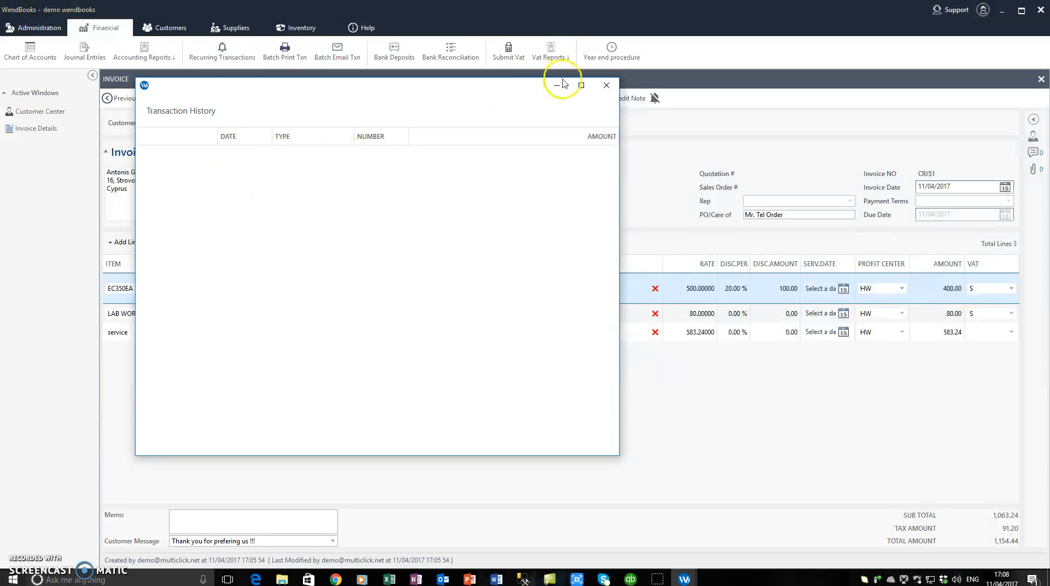
pyautogui.click(606, 85)
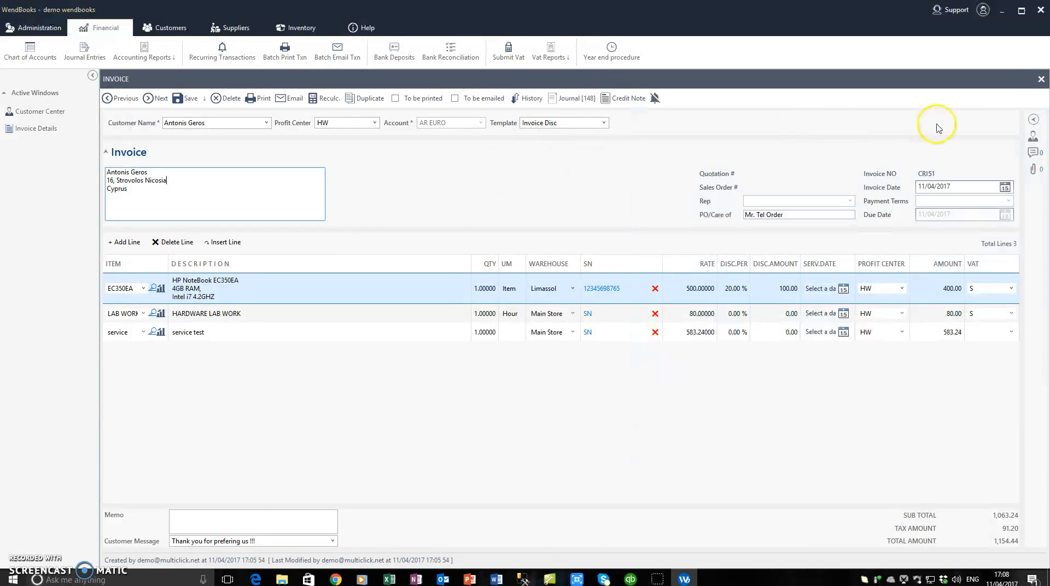
pyautogui.click(1041, 79)
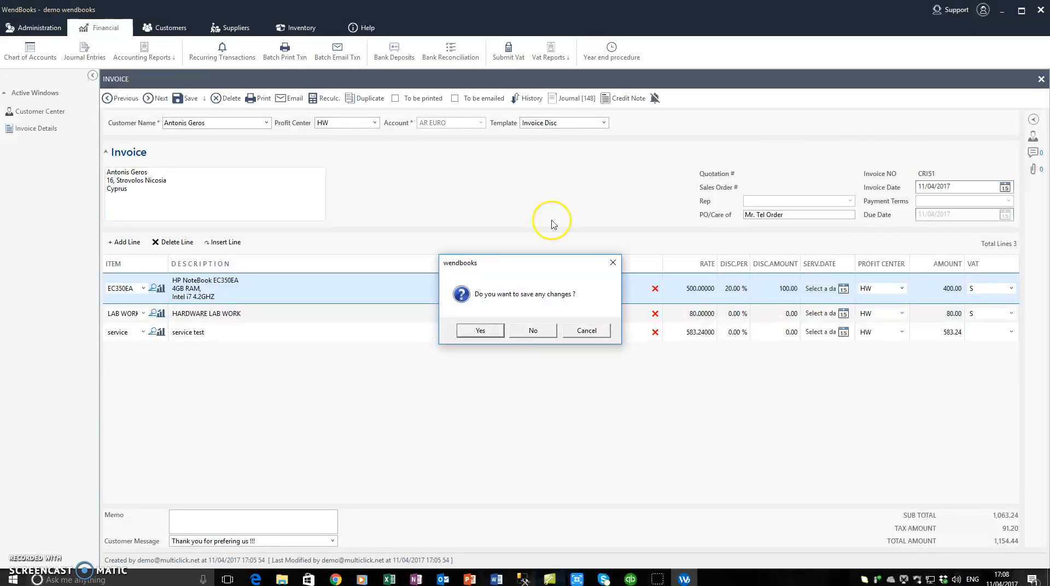
pyautogui.click(492, 330)
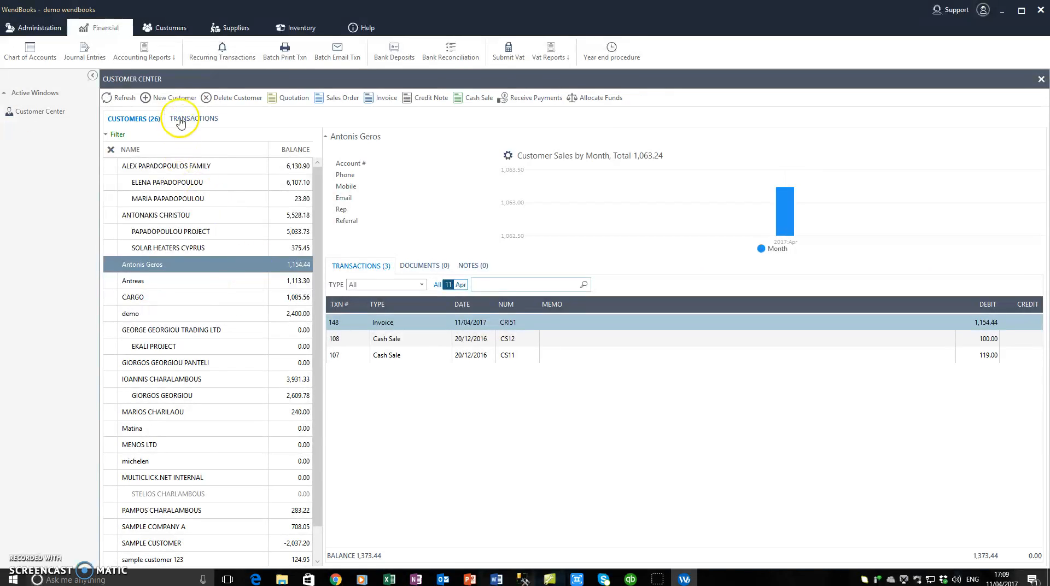
# Step: List all invoices, view CRI49's history showing credit note CRN6, then close it and CRI49
pyautogui.click(181, 120)
pyautogui.click(134, 137)
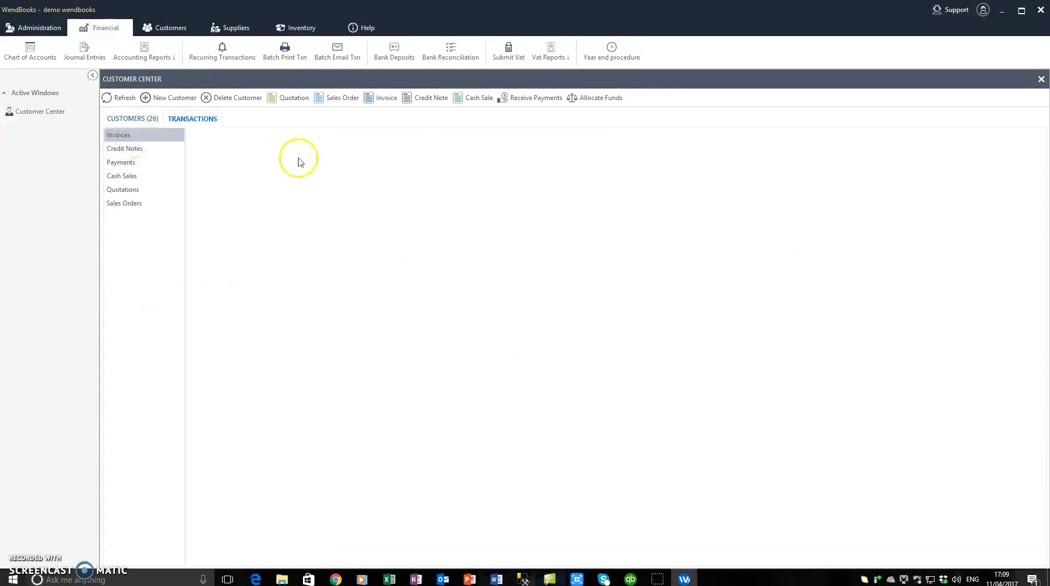
pyautogui.click(369, 218)
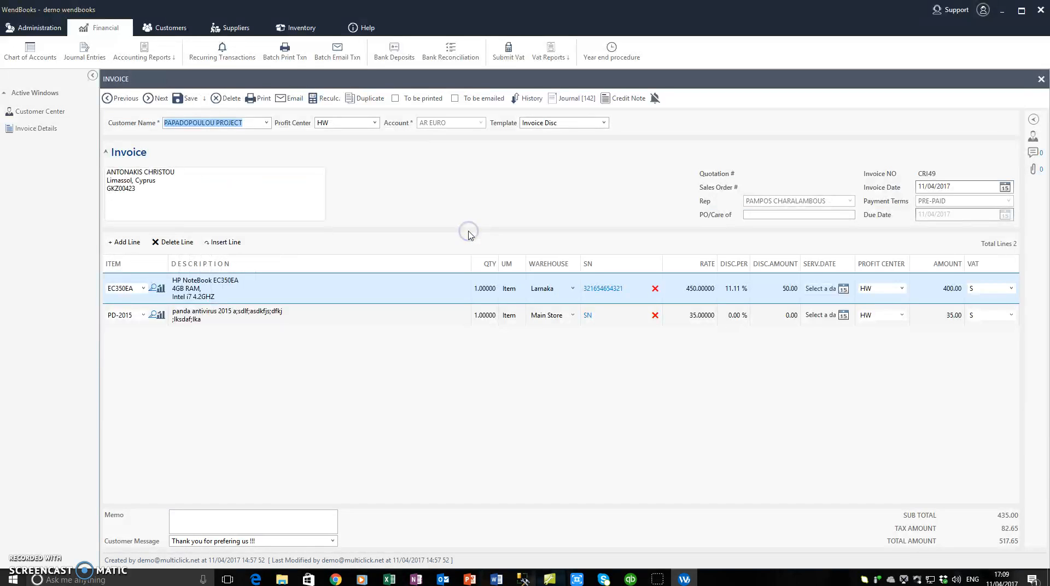
pyautogui.click(533, 100)
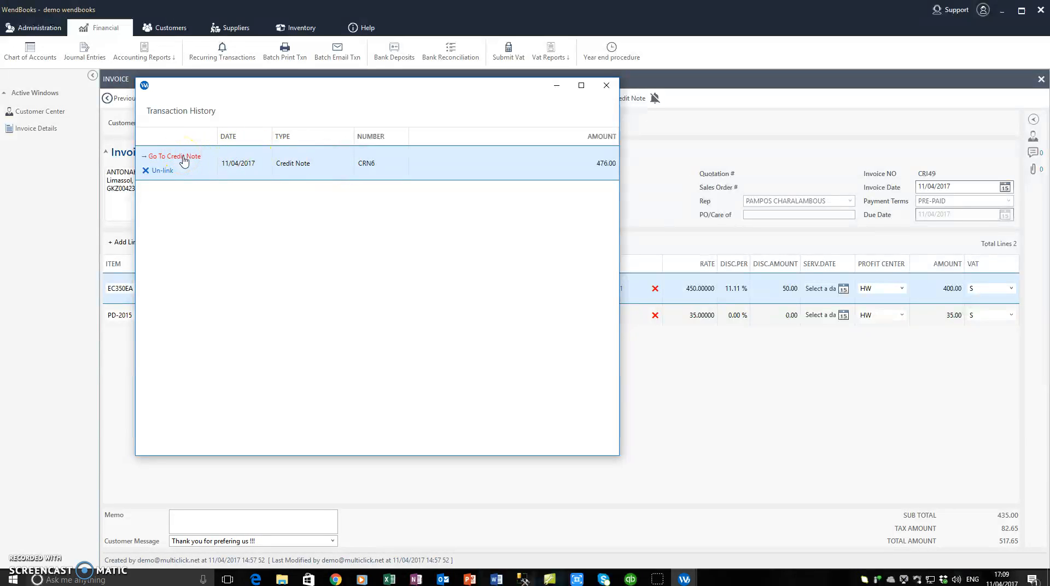
pyautogui.click(606, 85)
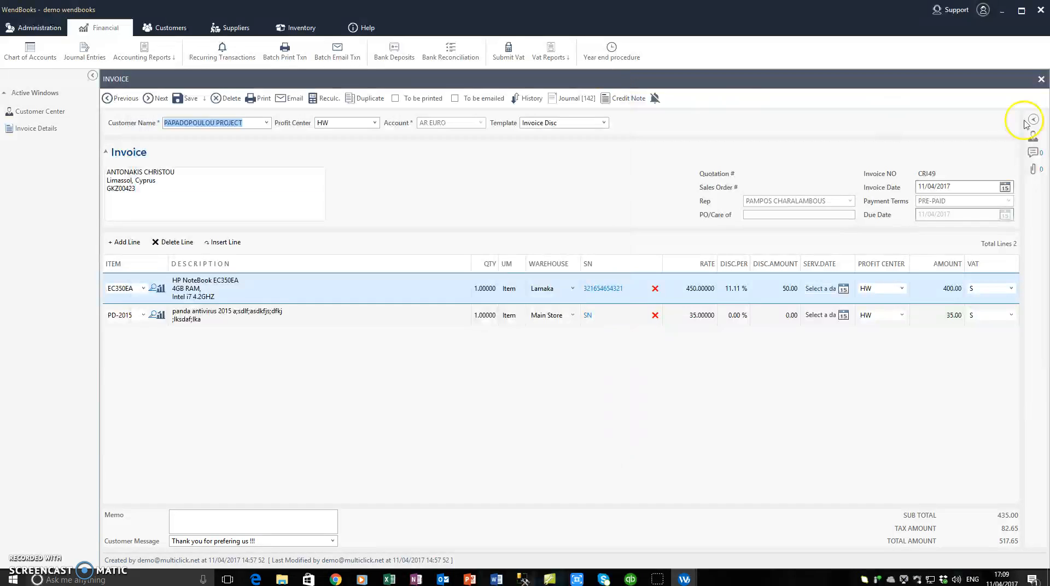
pyautogui.click(1041, 80)
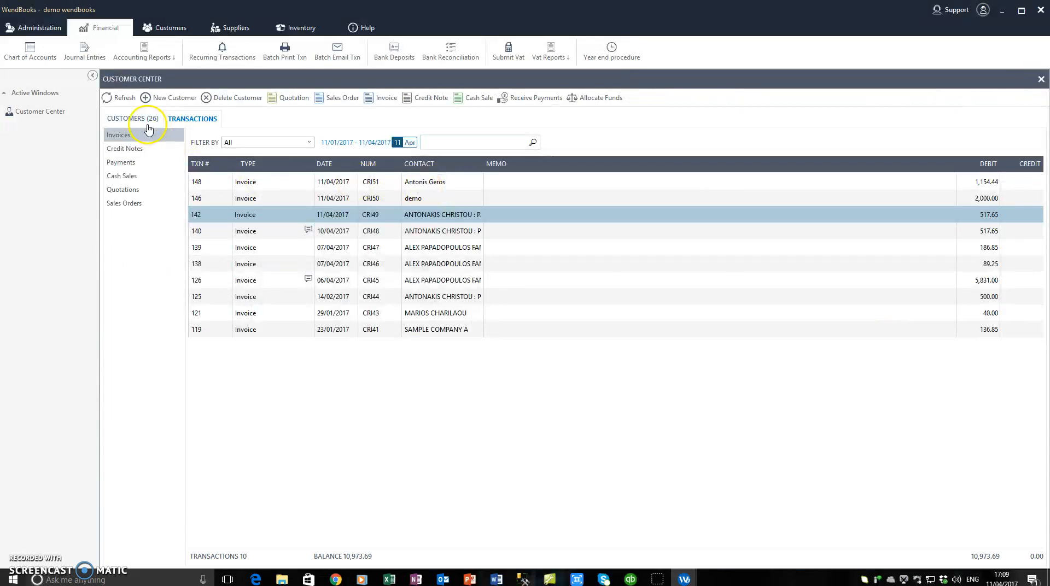
# Step: On the Customers tab, open the customer's invoice CRI51 totalling 1,154.44 from the transactions list
pyautogui.click(148, 123)
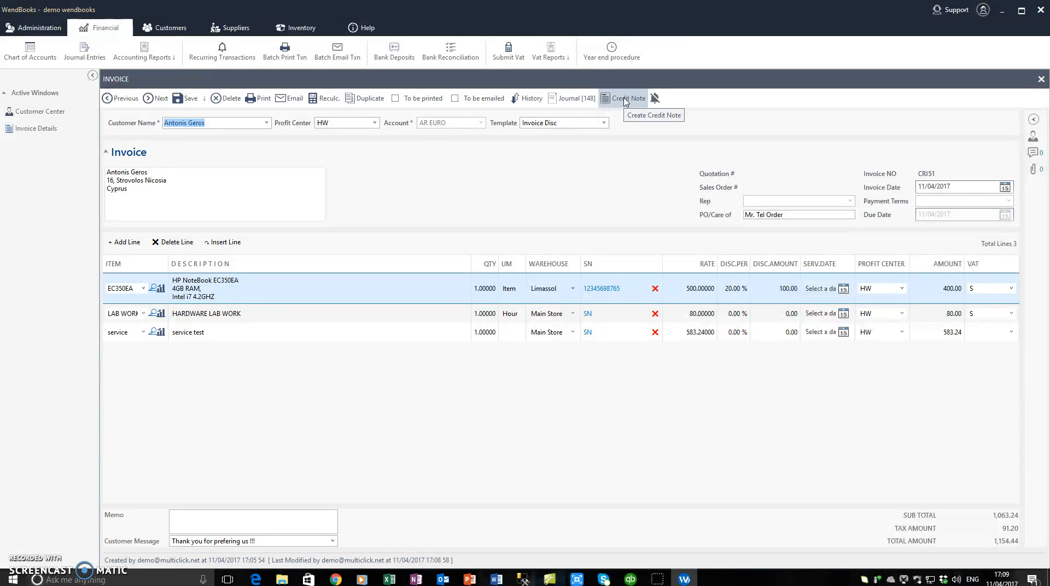
pyautogui.click(592, 159)
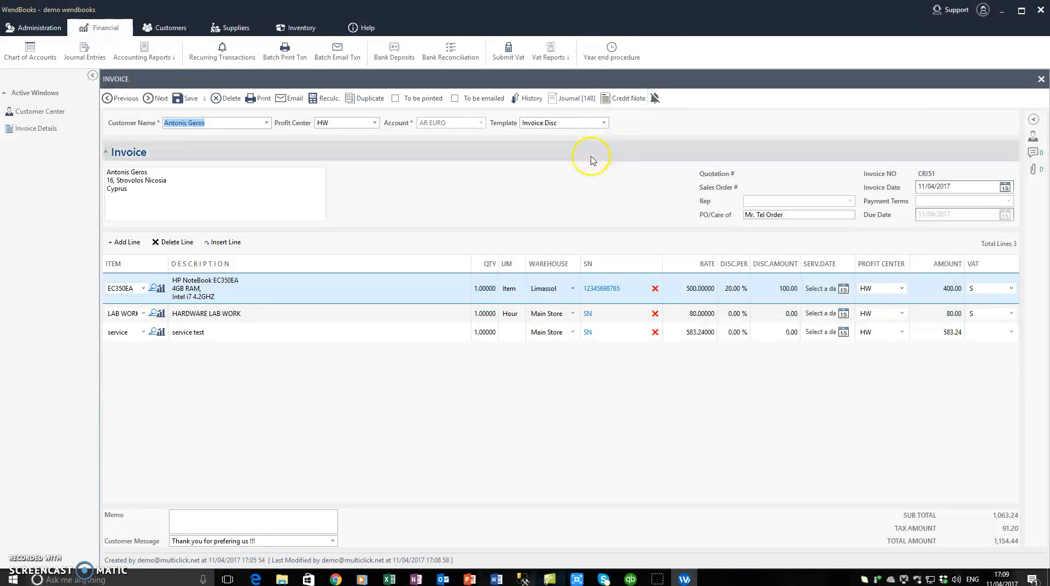
pyautogui.click(654, 99)
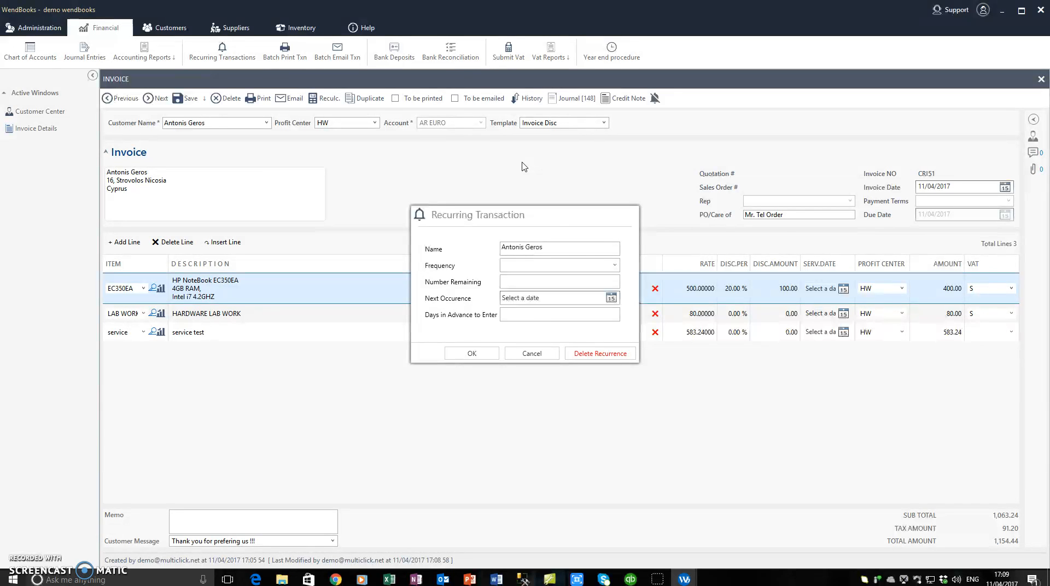
pyautogui.click(615, 265)
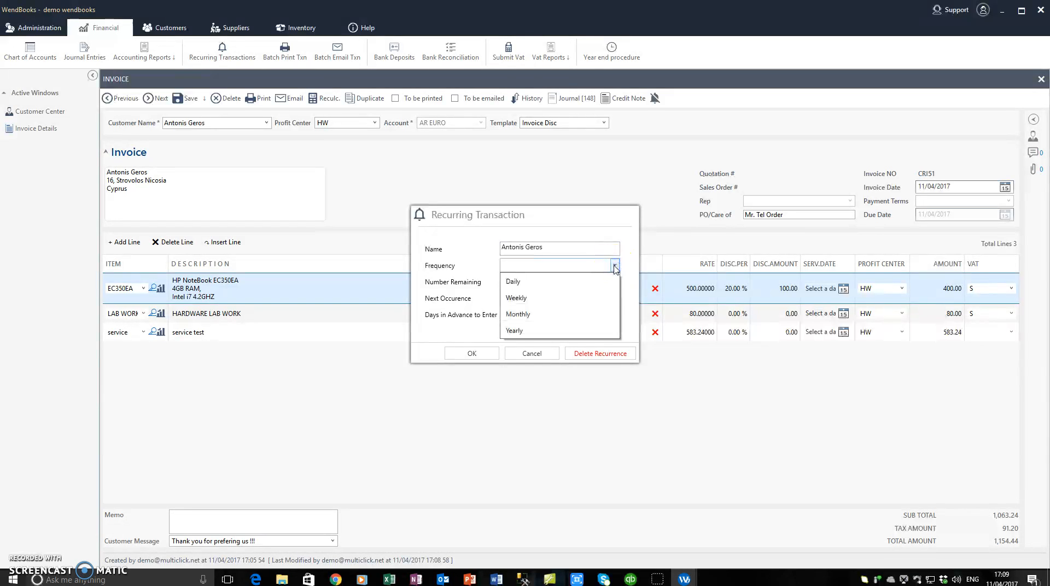
pyautogui.click(590, 226)
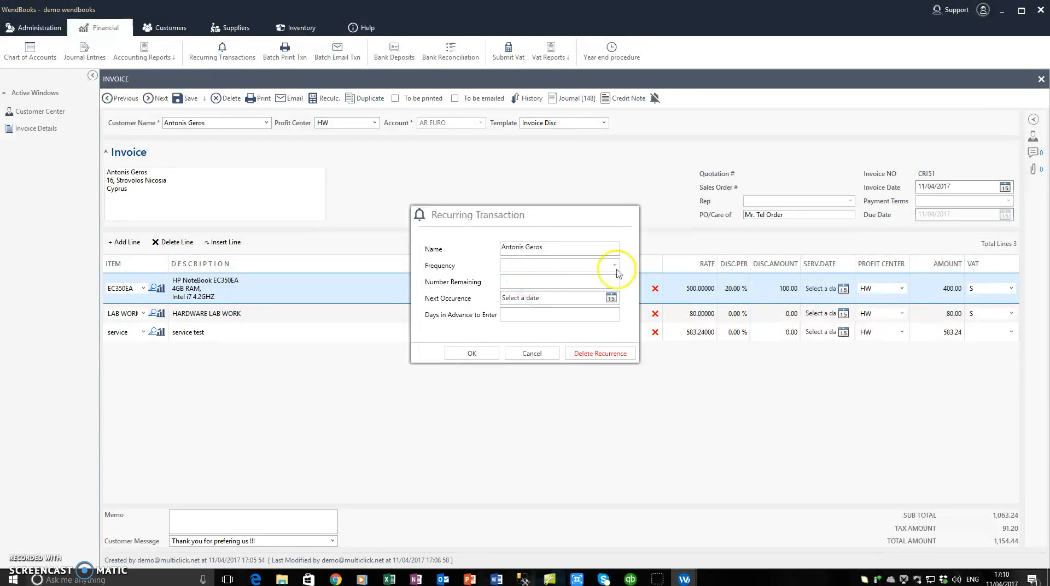
pyautogui.click(537, 354)
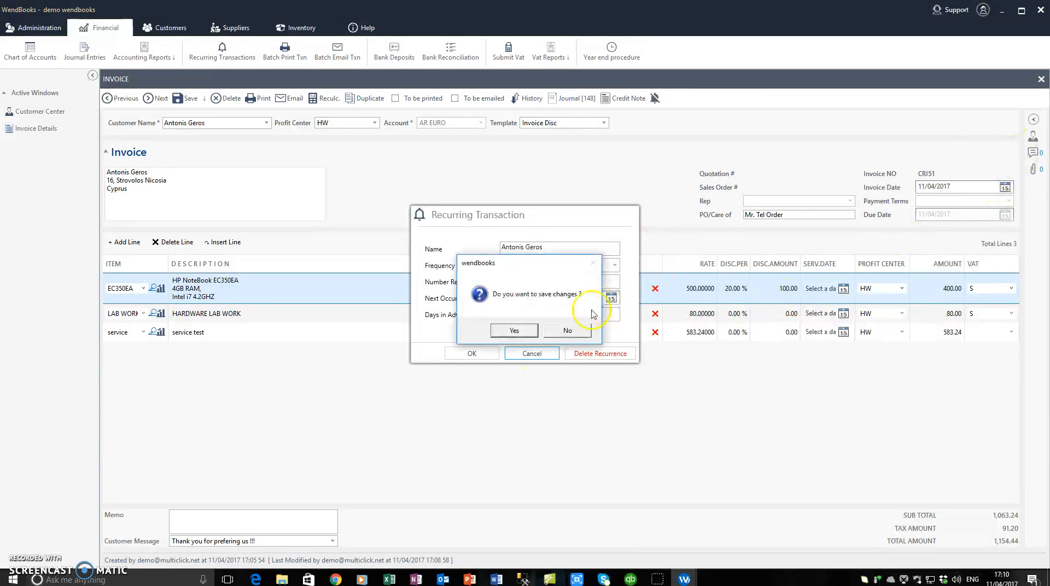
pyautogui.click(552, 332)
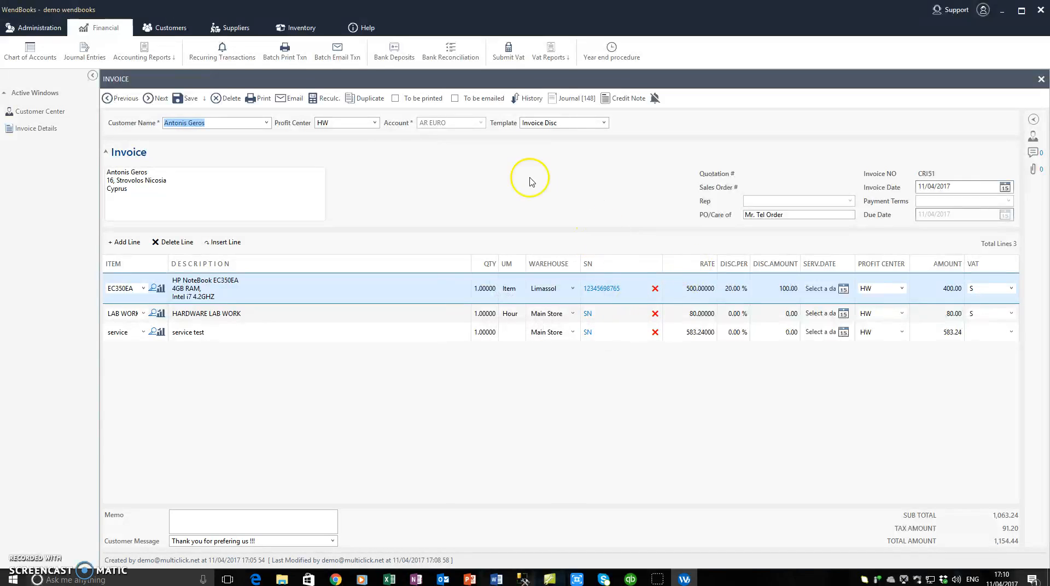
# Step: Open the invoice's side panel and review the customer's profile details
pyautogui.click(1035, 122)
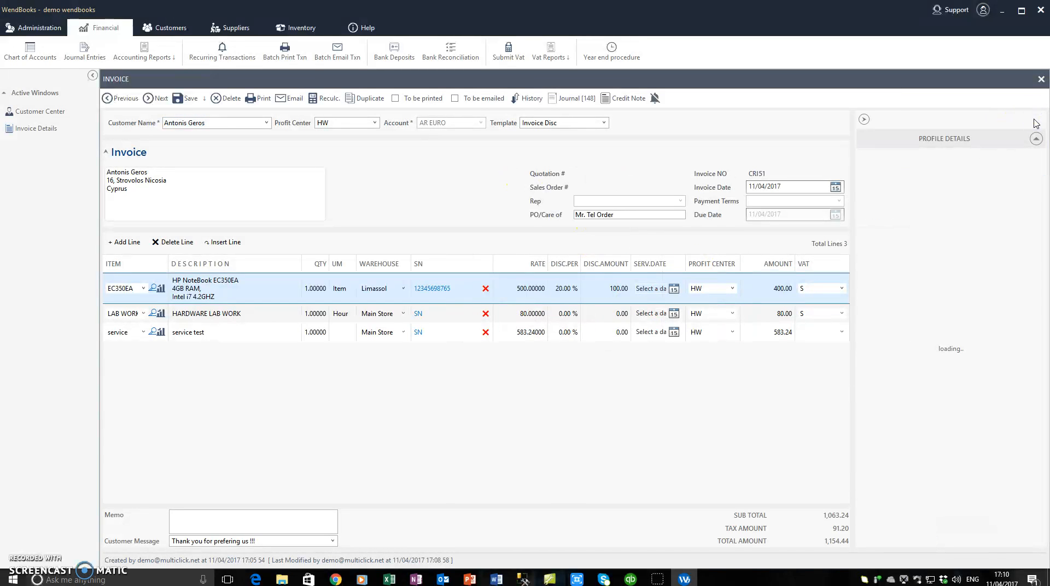
pyautogui.click(955, 140)
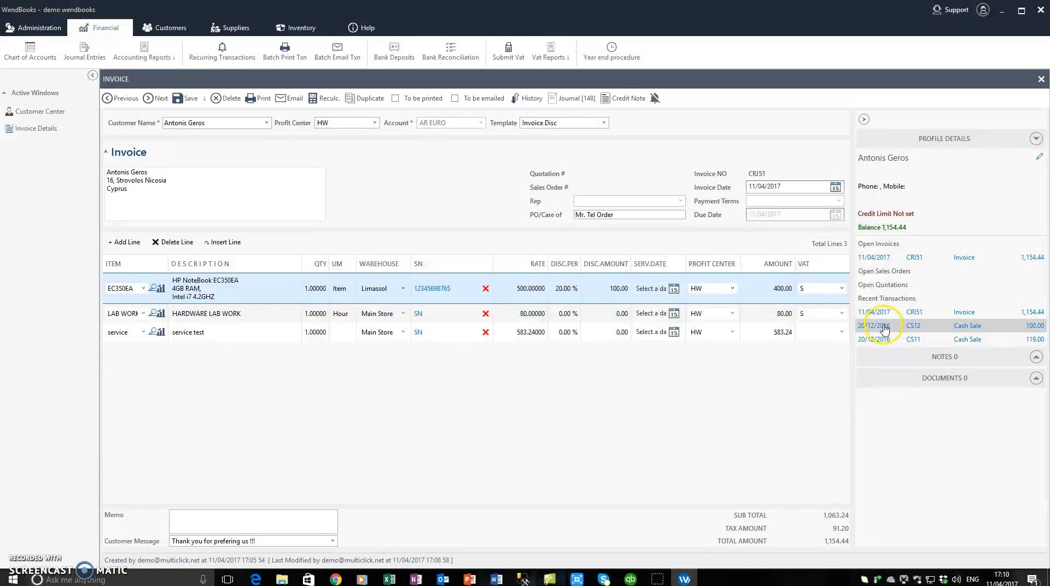
pyautogui.click(1036, 138)
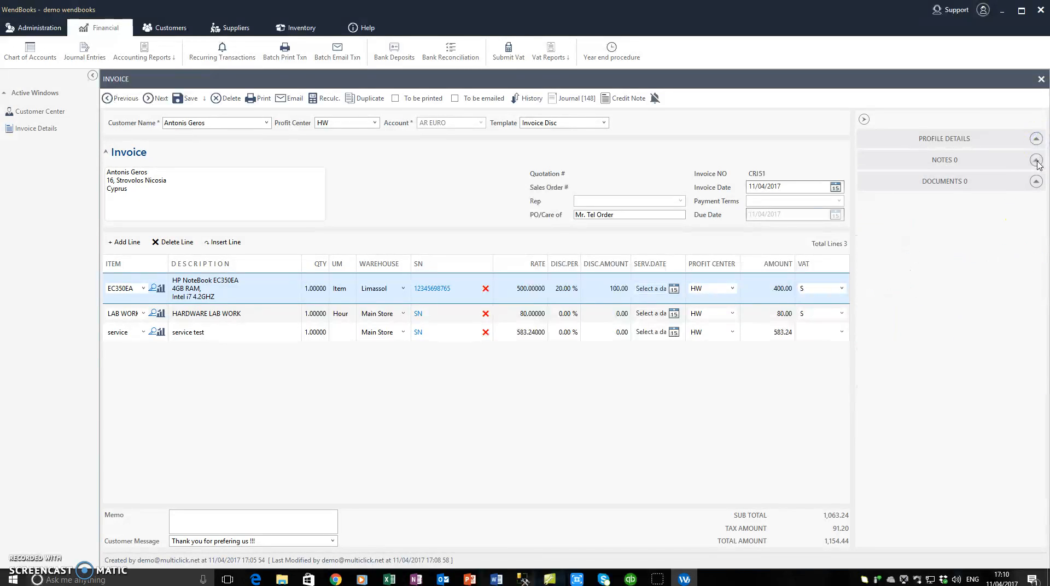
# Step: Add notes 'my first note' and 'my second note' to CRI51, then expand Documents
pyautogui.click(1036, 161)
pyautogui.click(941, 198)
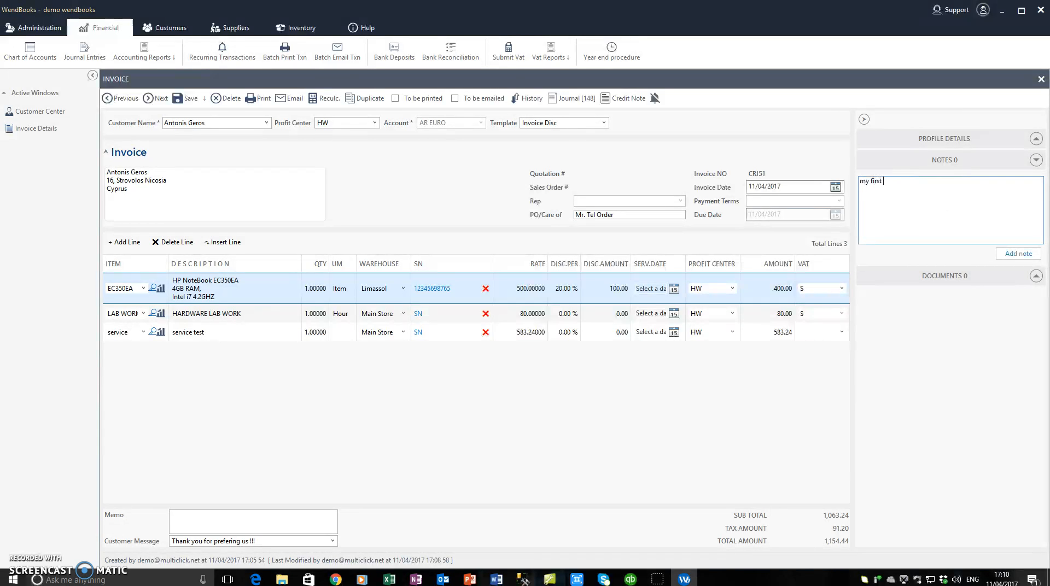
pyautogui.click(1017, 254)
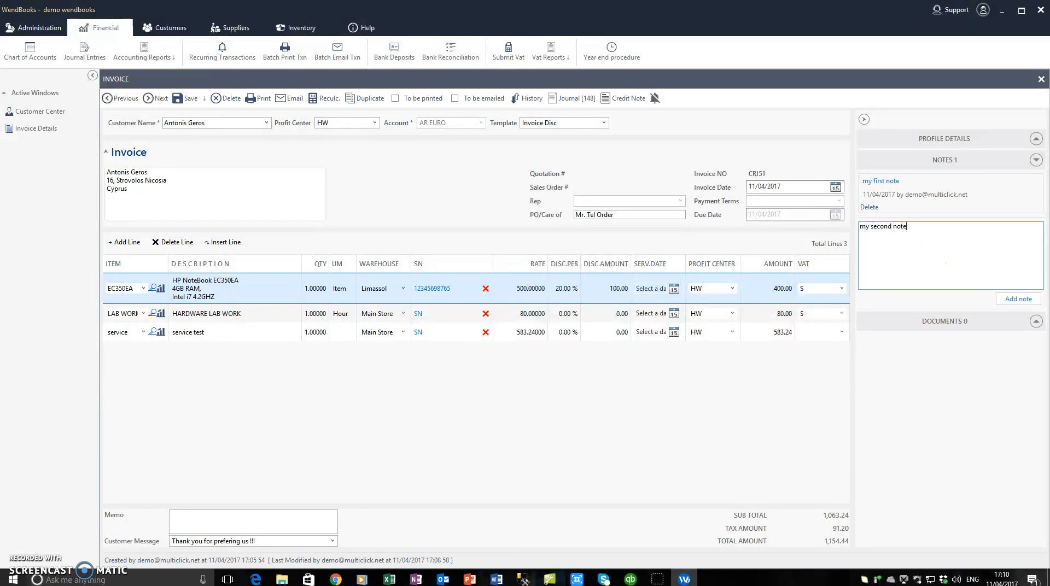
pyautogui.click(1018, 299)
pyautogui.click(1036, 159)
pyautogui.click(1036, 181)
pyautogui.click(992, 216)
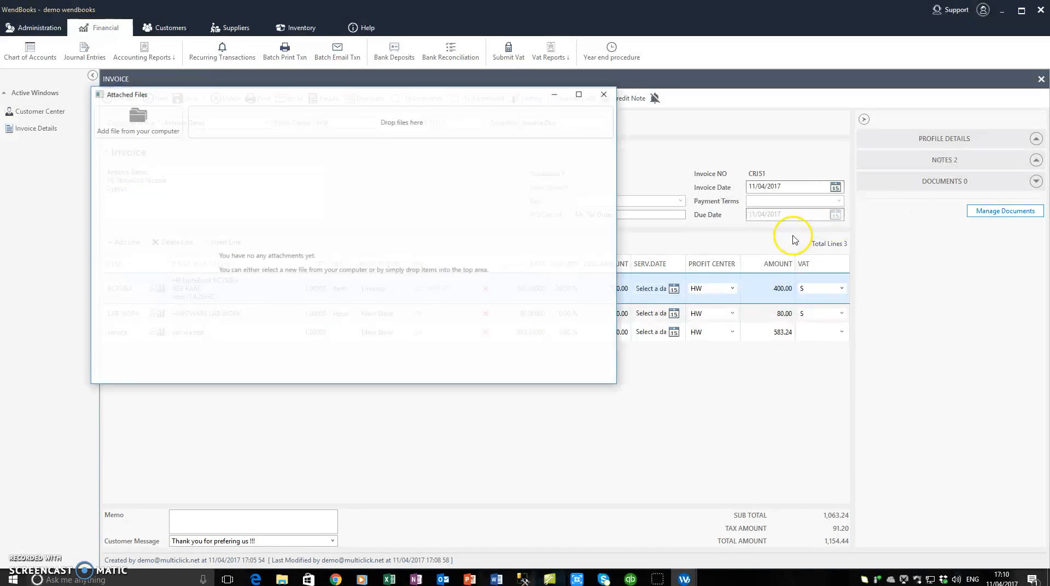
pyautogui.click(150, 126)
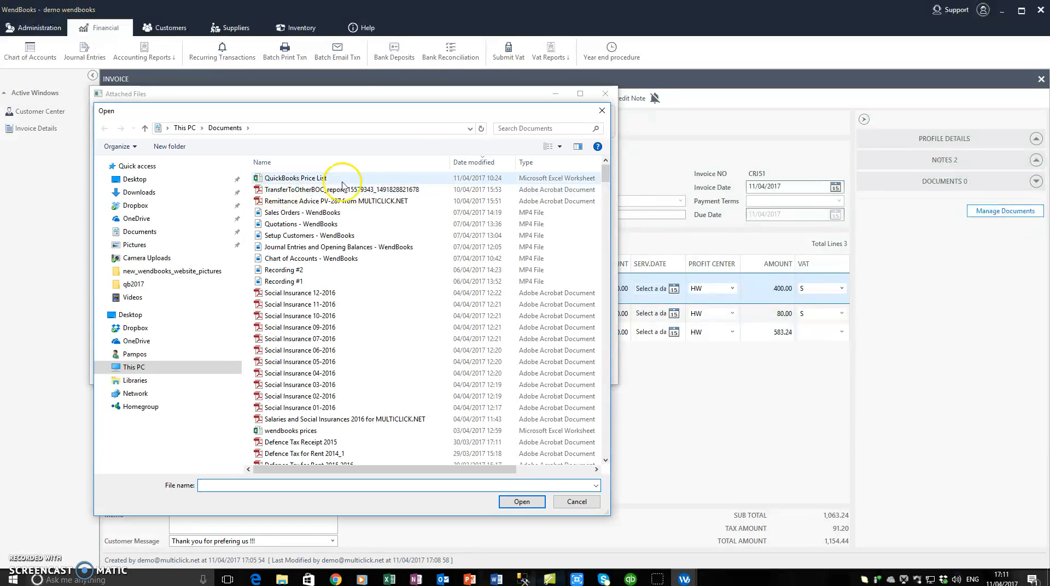
pyautogui.click(601, 110)
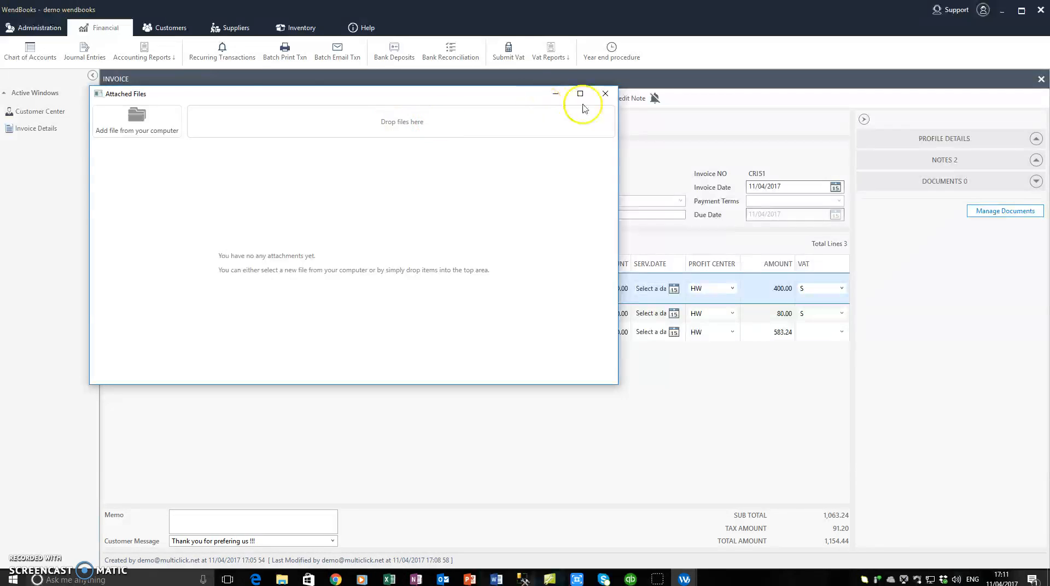
pyautogui.click(606, 94)
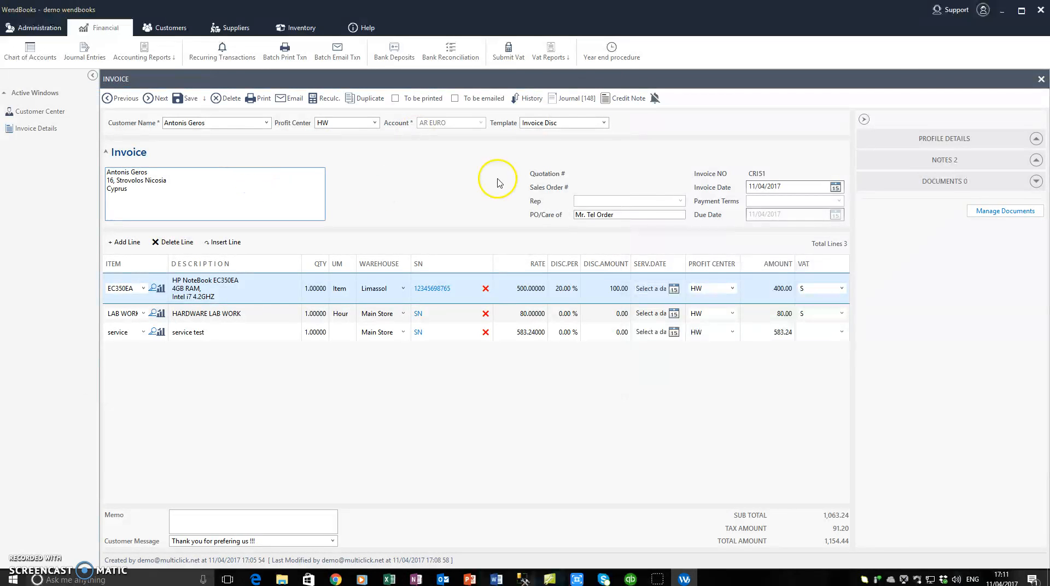
# Step: Close invoice CRI51 and browse the customer's CRI51, CS12 and CS11 transactions
pyautogui.click(1042, 79)
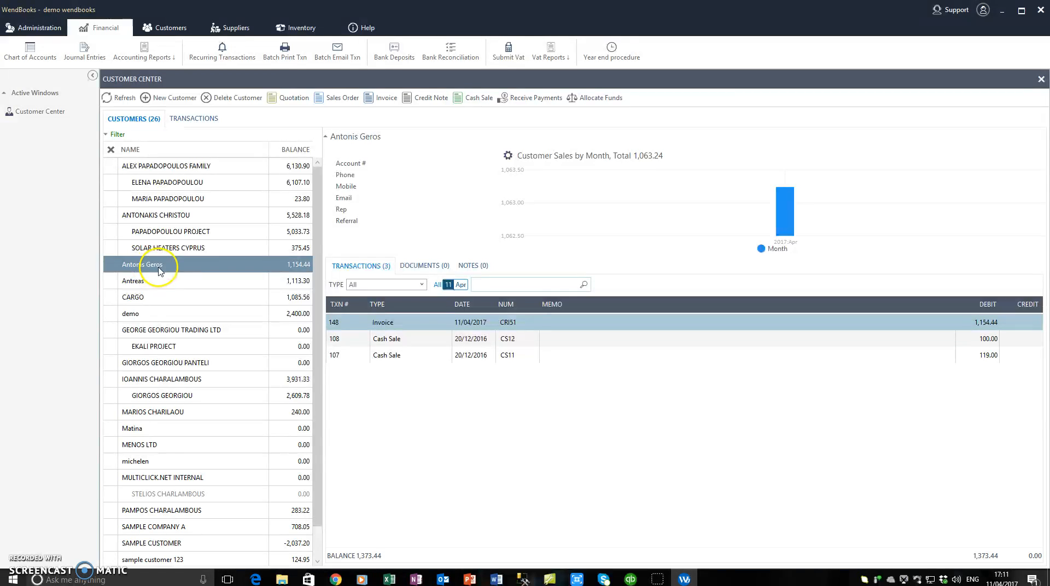
pyautogui.click(388, 339)
pyautogui.click(389, 324)
pyautogui.click(391, 337)
pyautogui.click(392, 354)
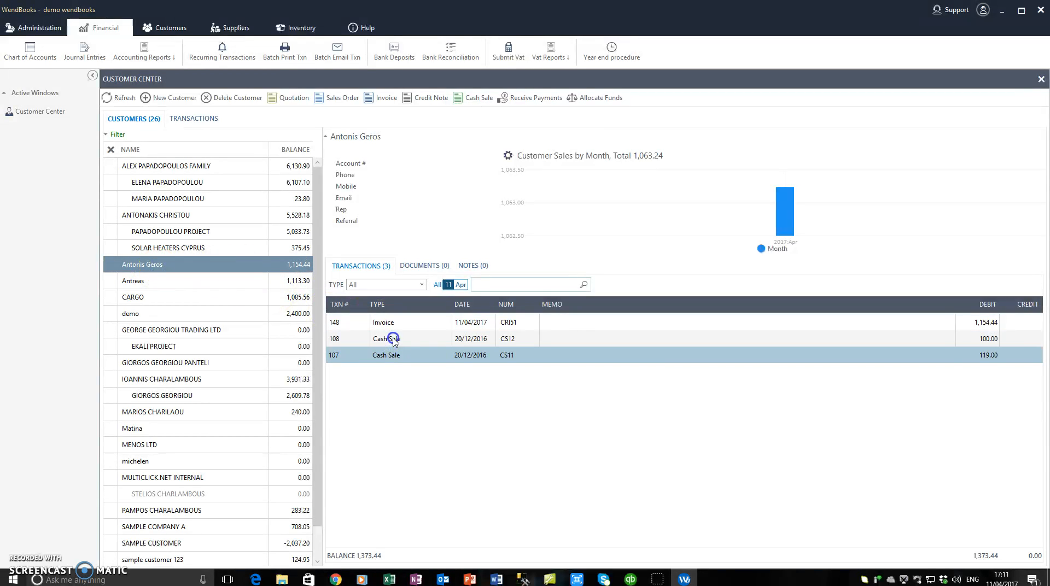
pyautogui.click(393, 338)
pyautogui.click(393, 325)
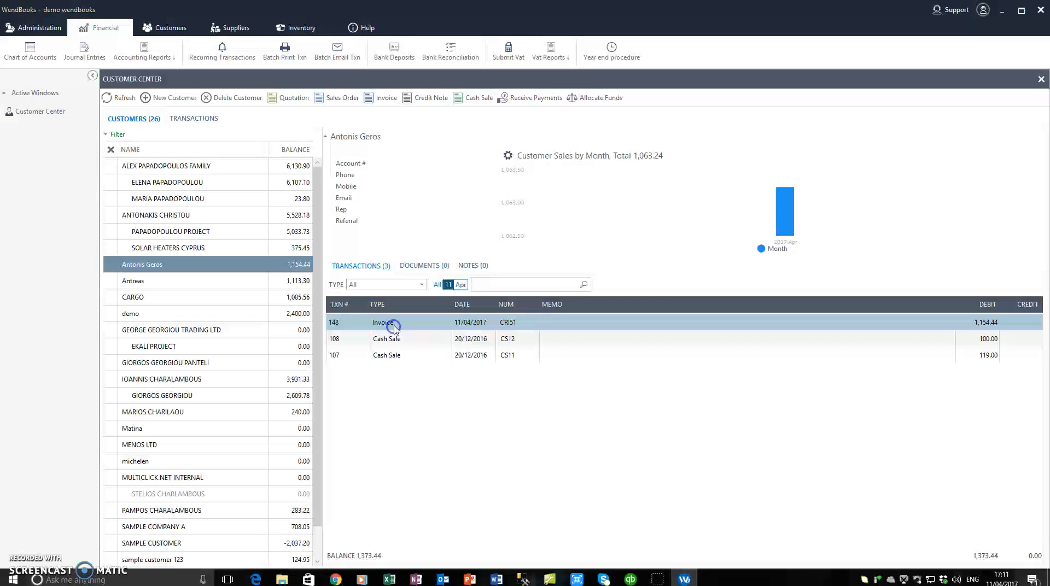
# Step: Refresh the Transactions list to show CRI51's note marker, then return to Customers selecting CRI46
pyautogui.click(195, 121)
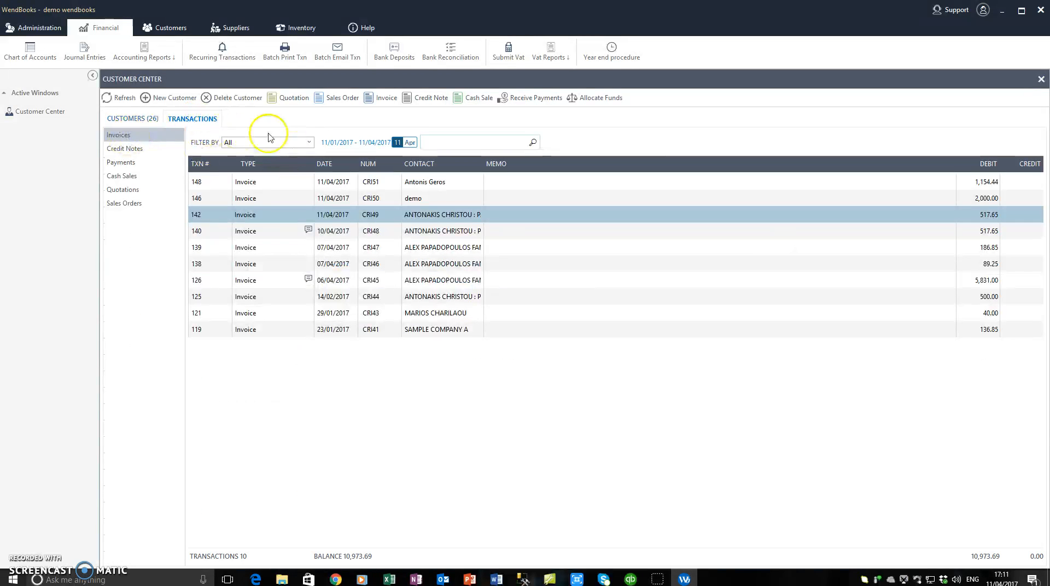
pyautogui.click(125, 100)
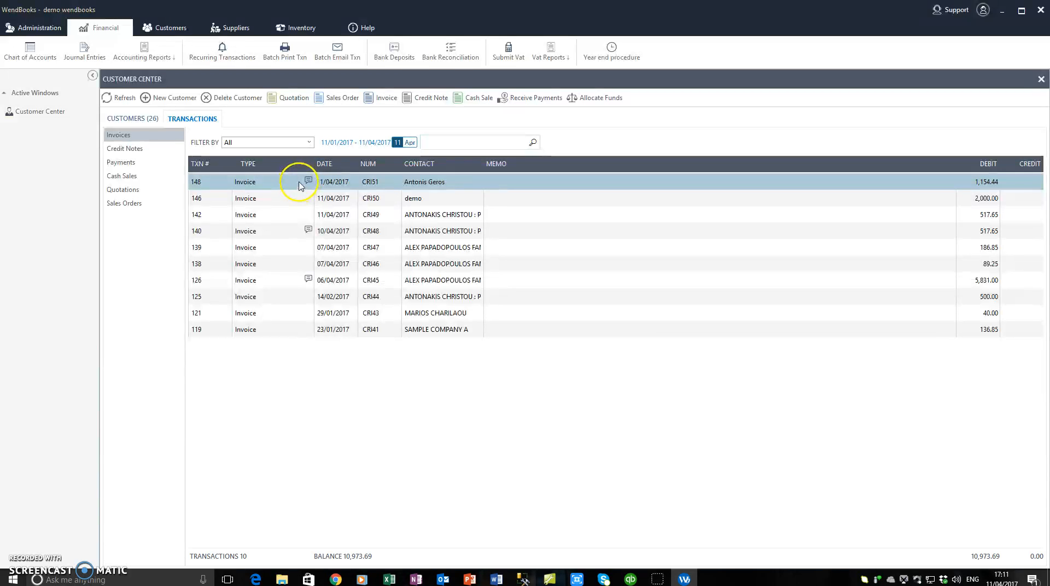
pyautogui.click(134, 118)
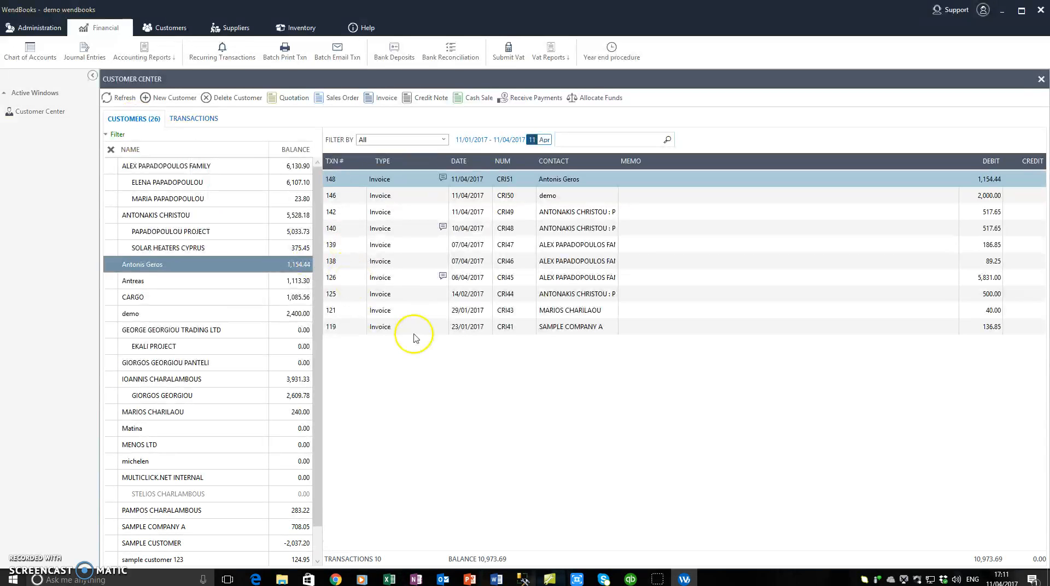
pyautogui.click(414, 261)
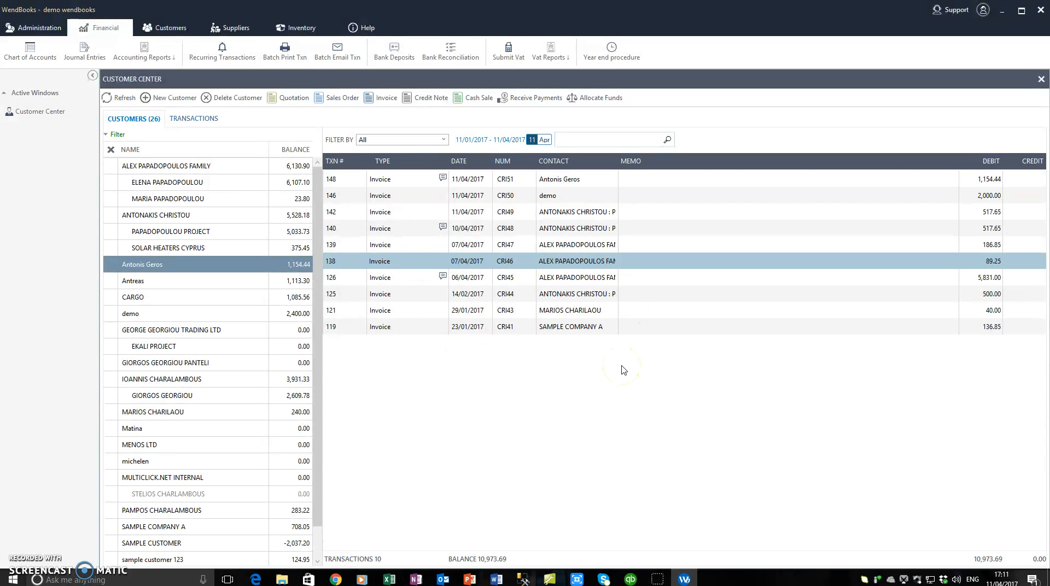